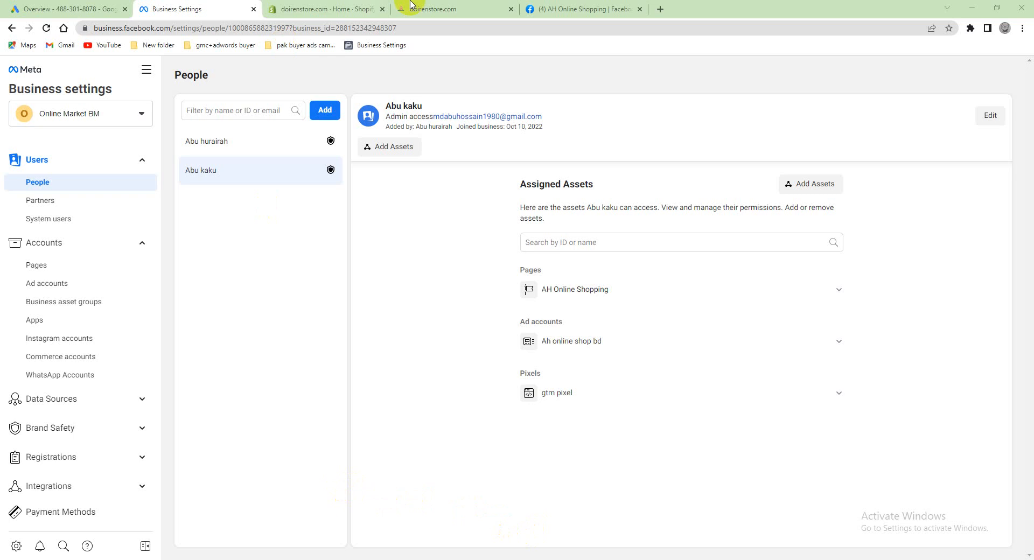
- Examine the doirenstore.com storefront, including its welcome banner, bag collection and featured product details
click(473, 8)
scroll(478, 334, down, 5)
scroll(478, 381, up, 14)
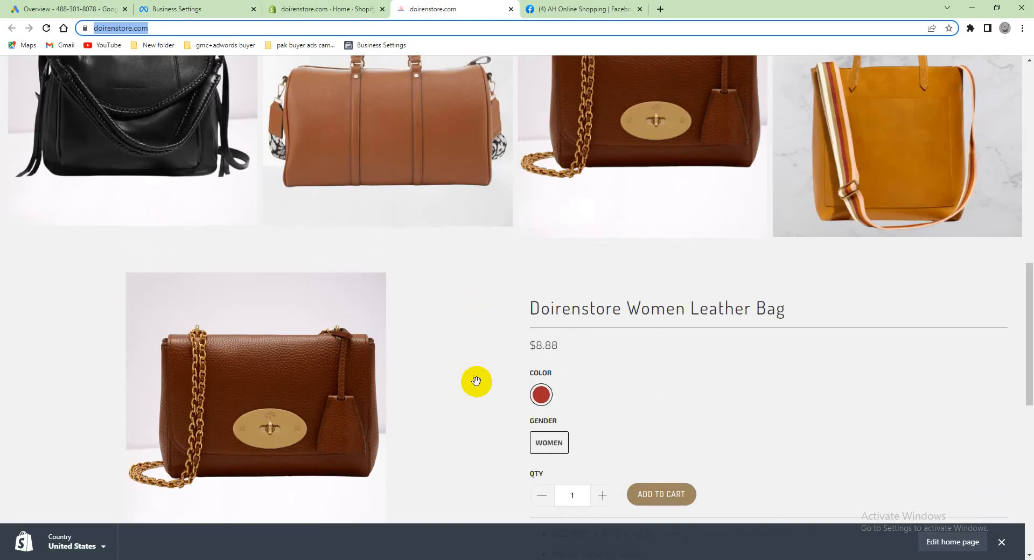
scroll(600, 386, down, 11)
scroll(593, 410, down, 5)
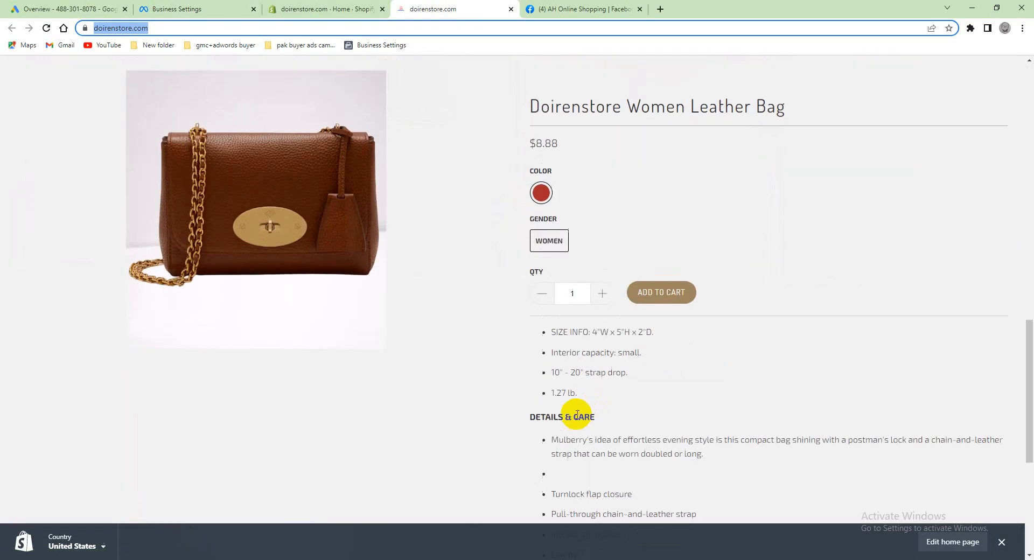
scroll(547, 417, up, 15)
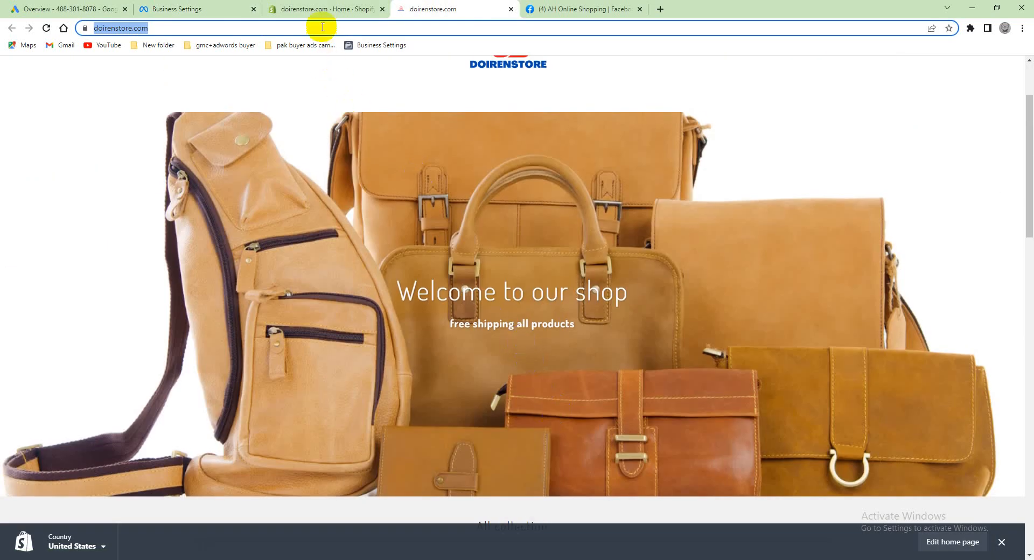
- Review the AH Online Shopping Facebook page and the people in Business Settings, and return to the doirenstore.com storefront
click(544, 9)
scroll(498, 291, down, 5)
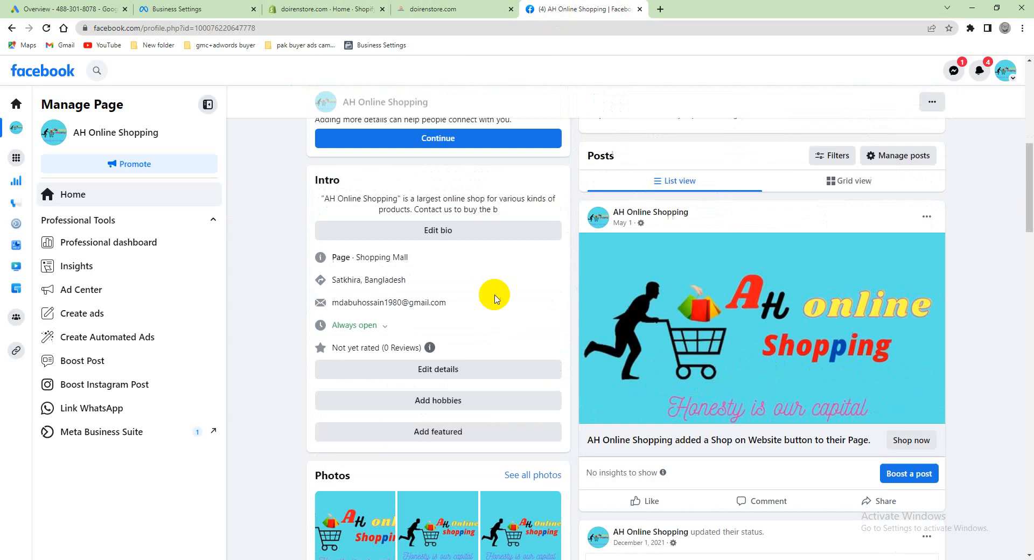
scroll(492, 296, up, 10)
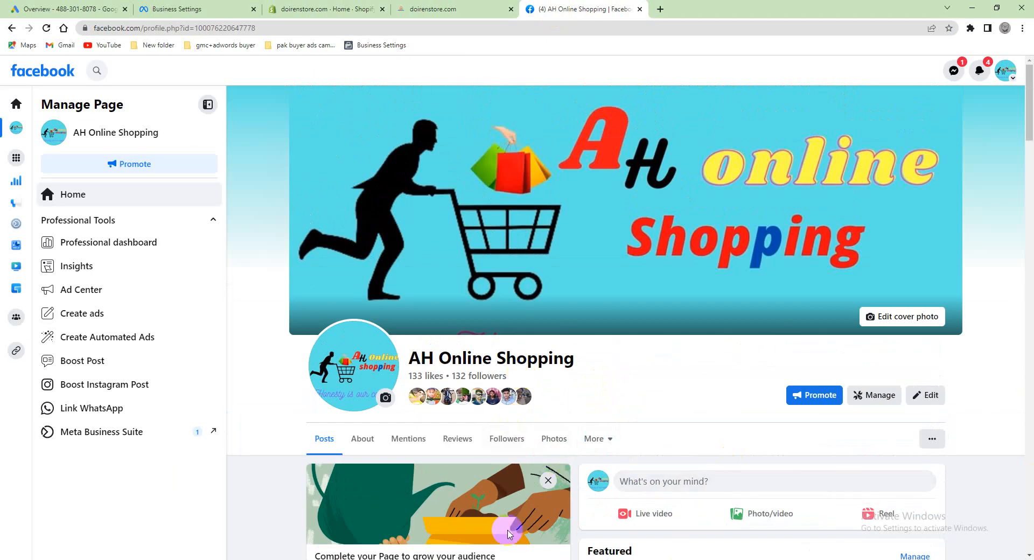
click(220, 8)
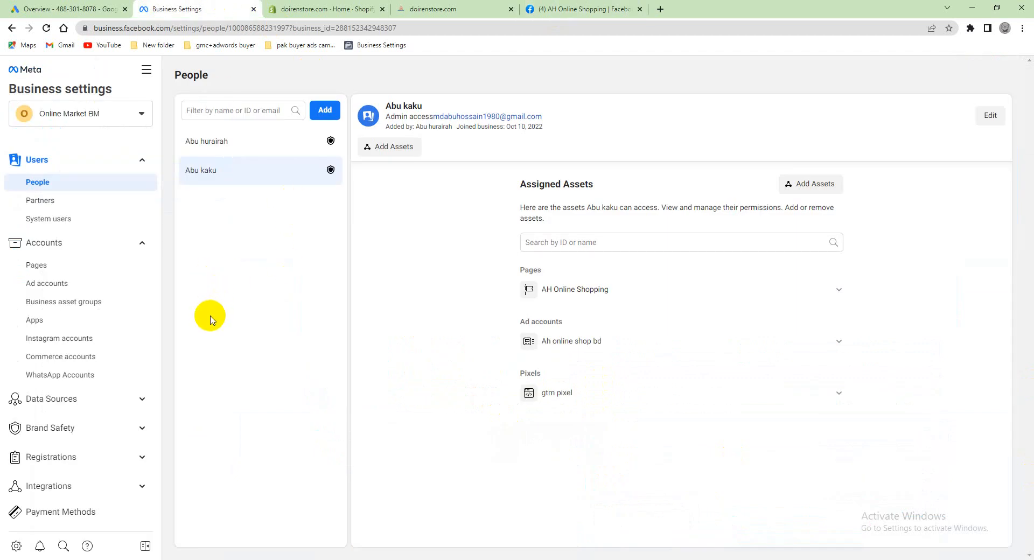
click(442, 6)
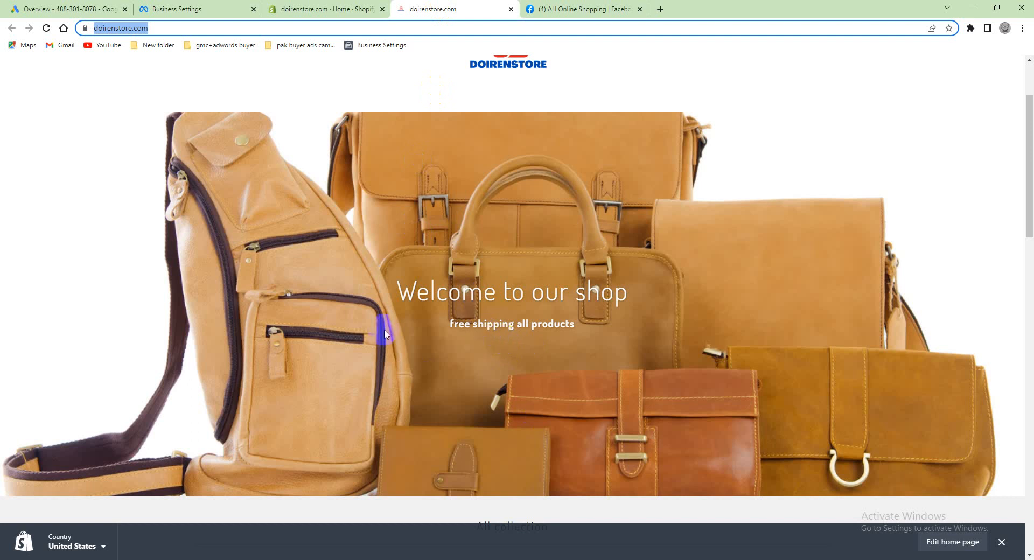
- Switch to the doirenstore.com Shopify admin and look through its apps search and Marketing section
click(327, 7)
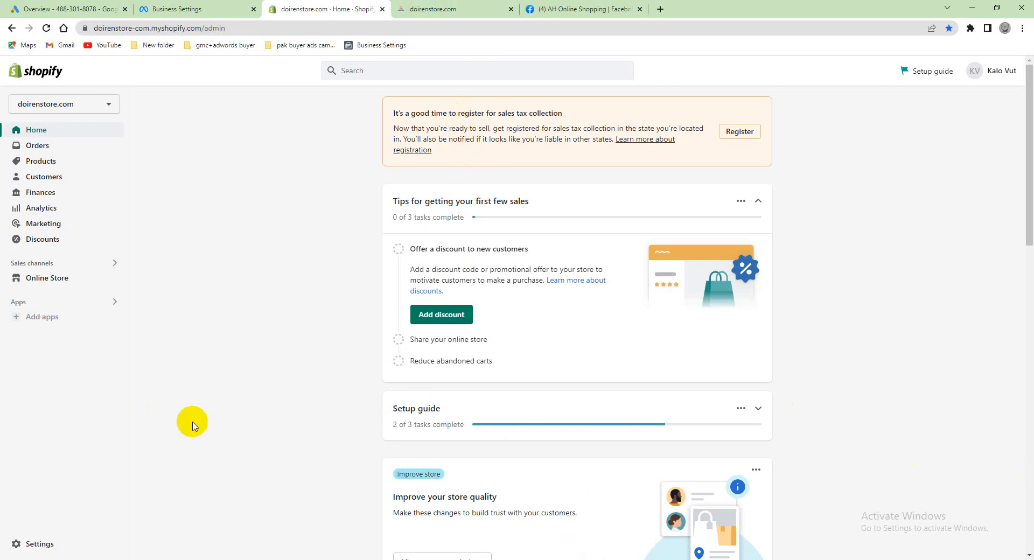
click(51, 304)
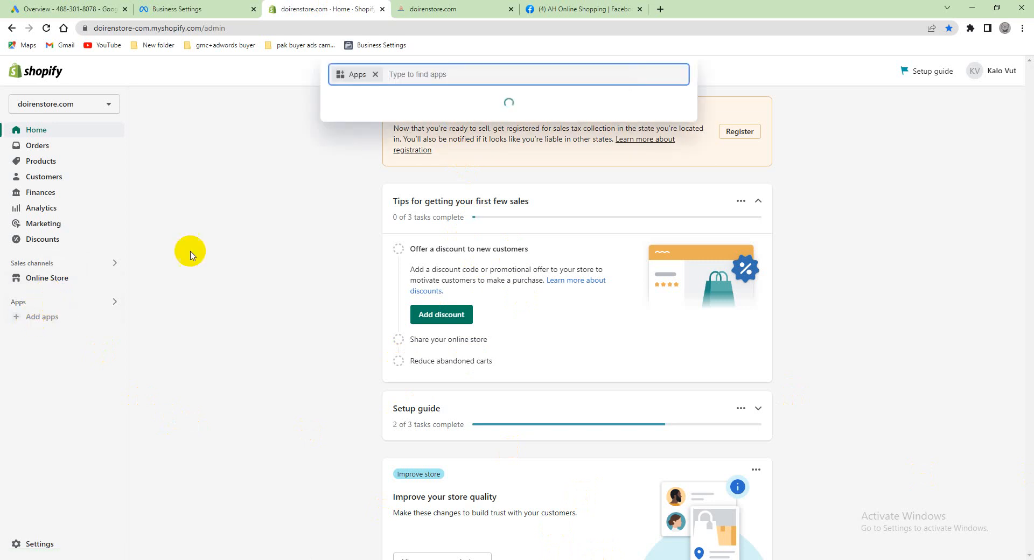
click(259, 247)
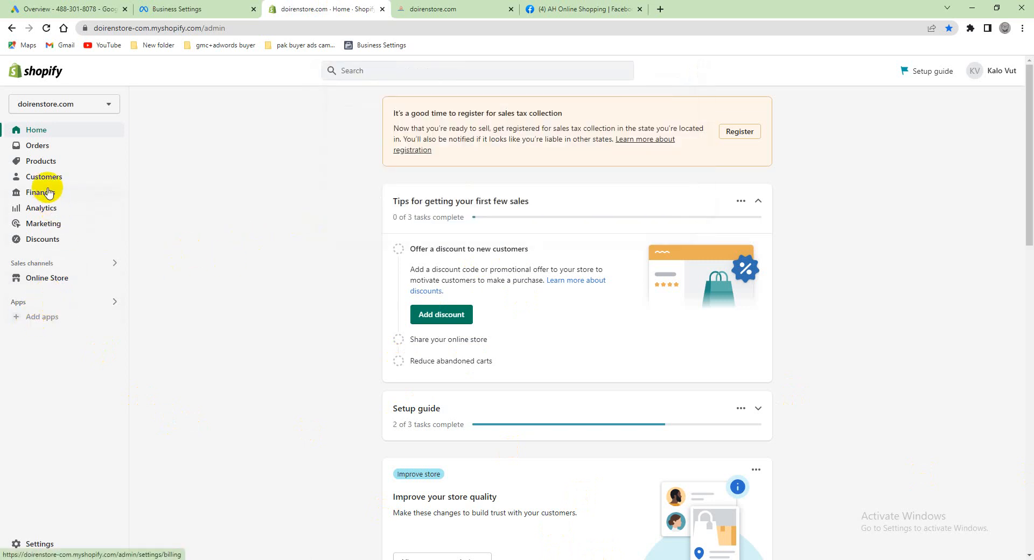
click(47, 228)
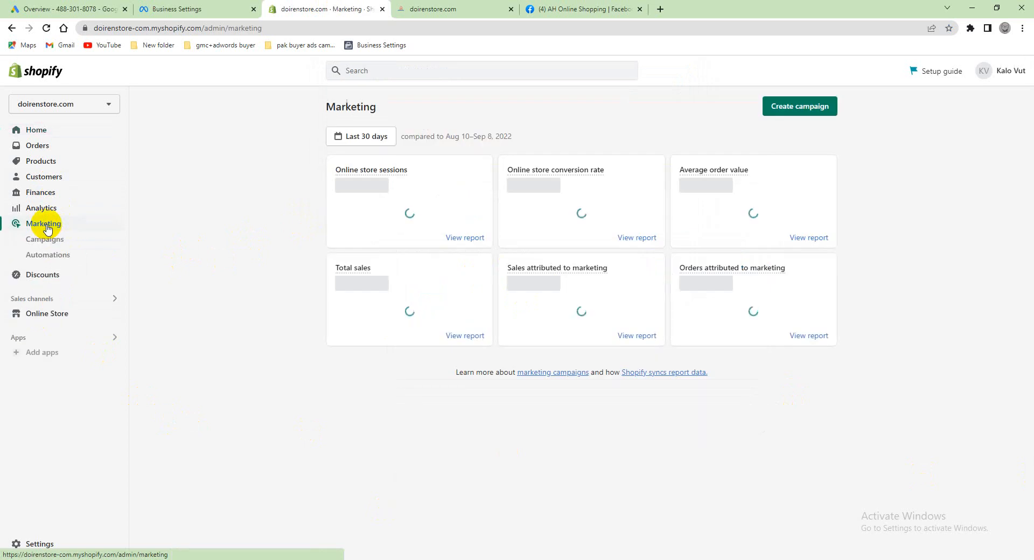
- Search the store's sales channels for "fa" and open the Facebook channel listing in the Shopify App Store
click(38, 314)
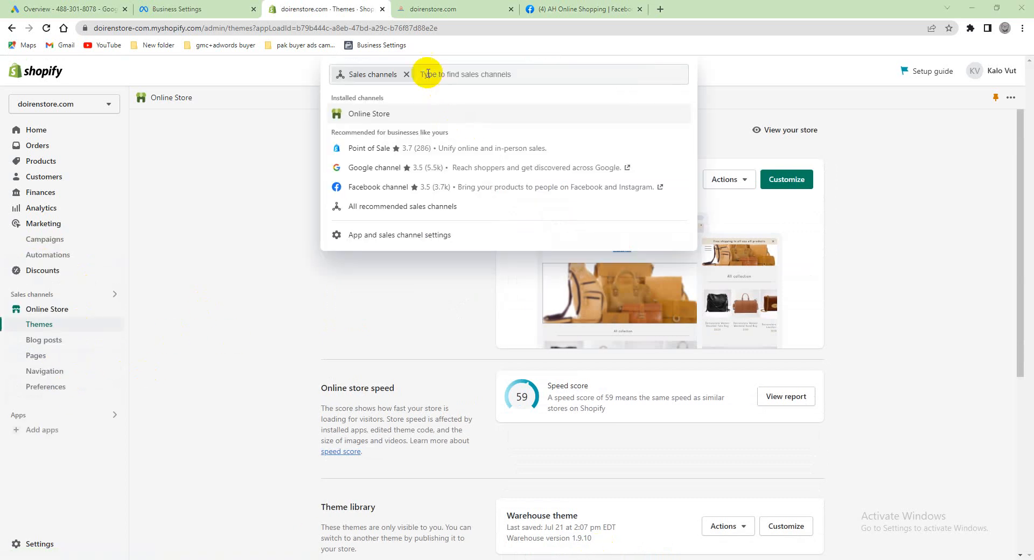
click(432, 74)
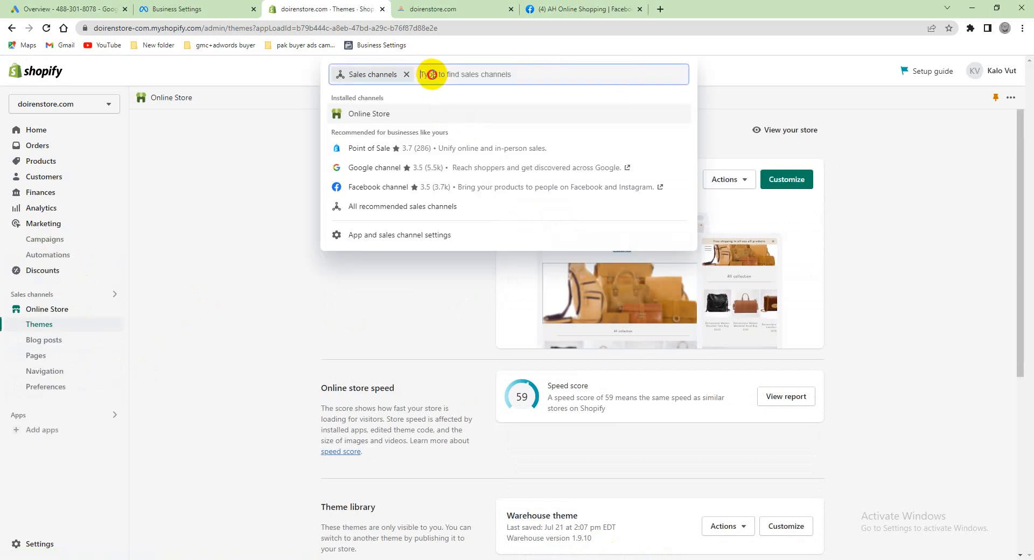
text(fa)
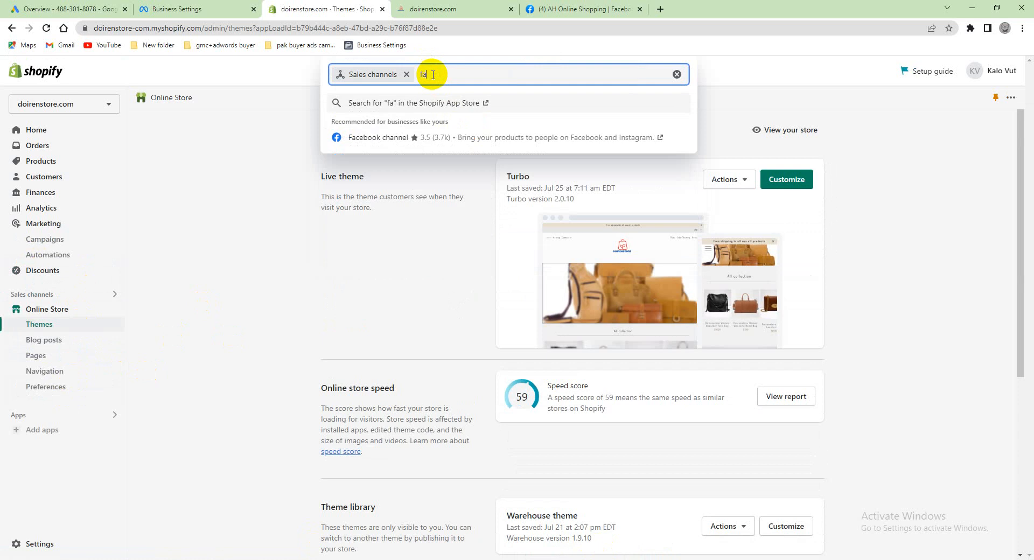
click(403, 138)
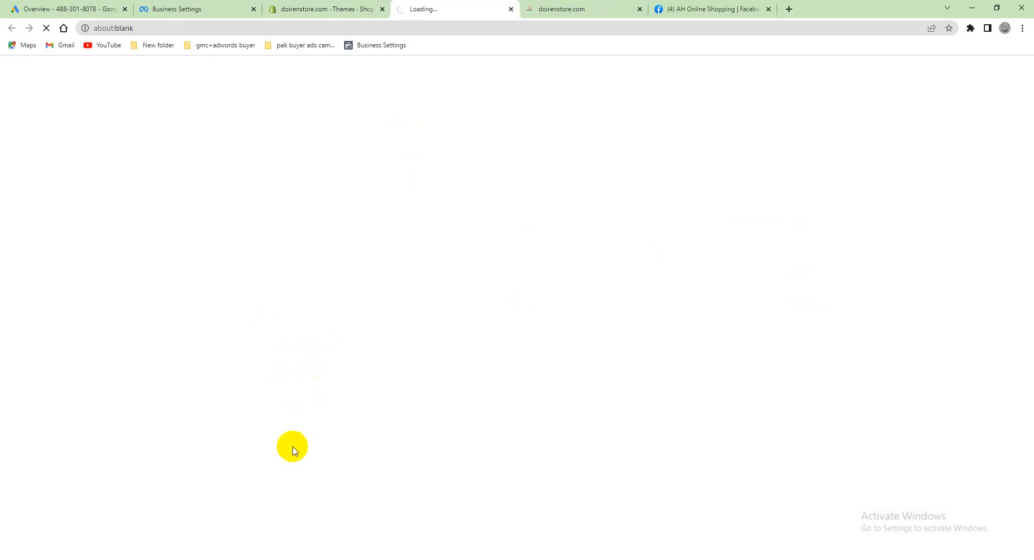
click(344, 7)
click(425, 8)
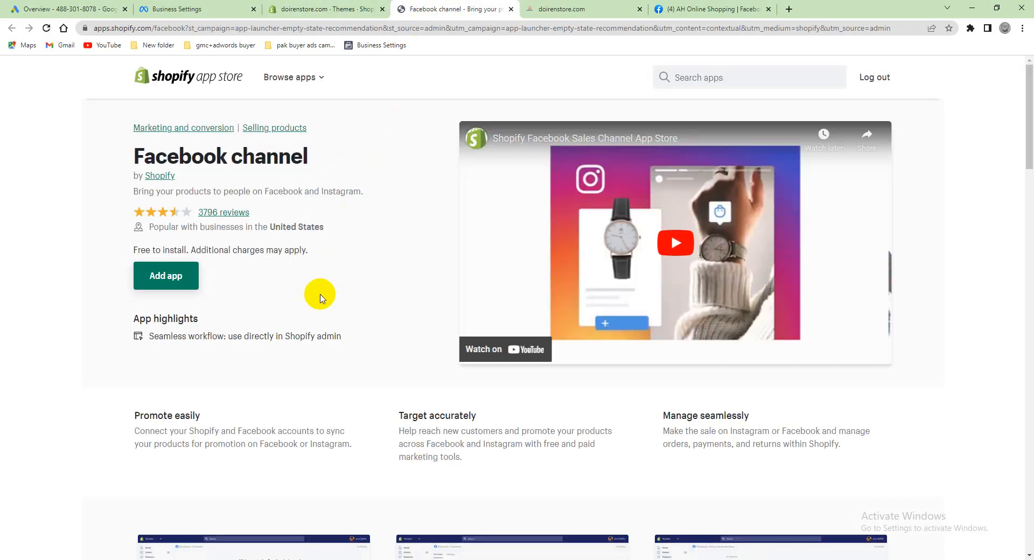
- Add the Facebook channel app to doirenstore.com and authorize it as a sales channel
scroll(321, 293, down, 1)
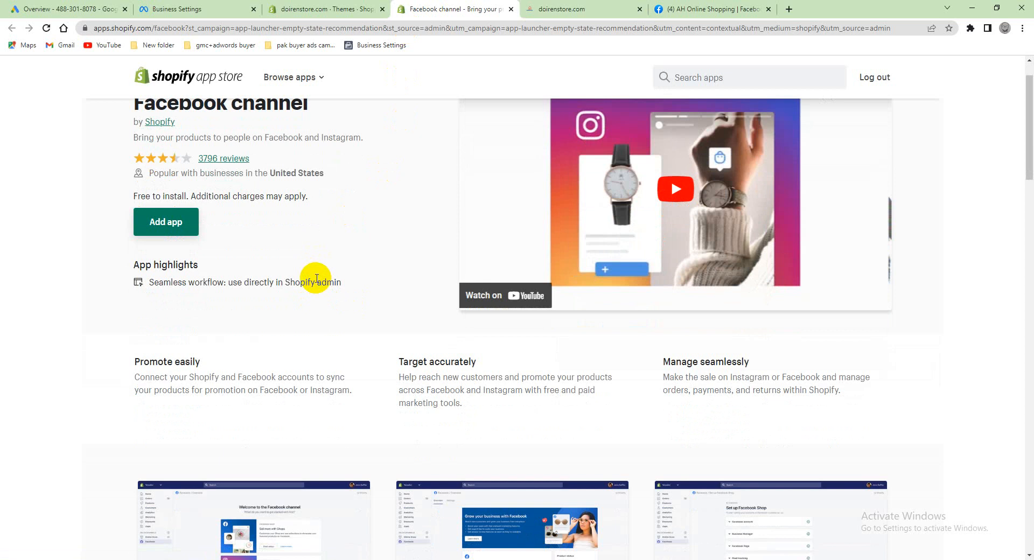
scroll(316, 278, up, 1)
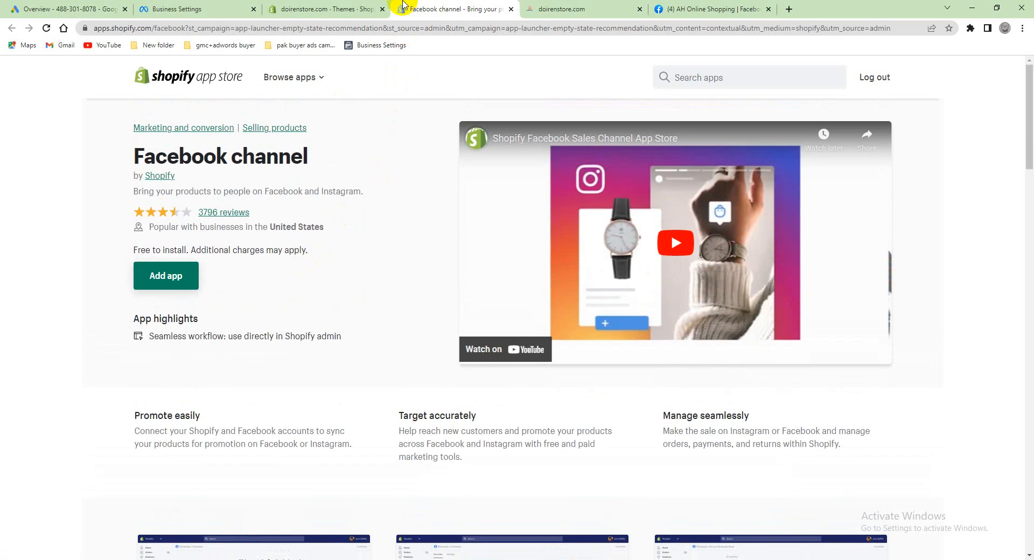
click(332, 6)
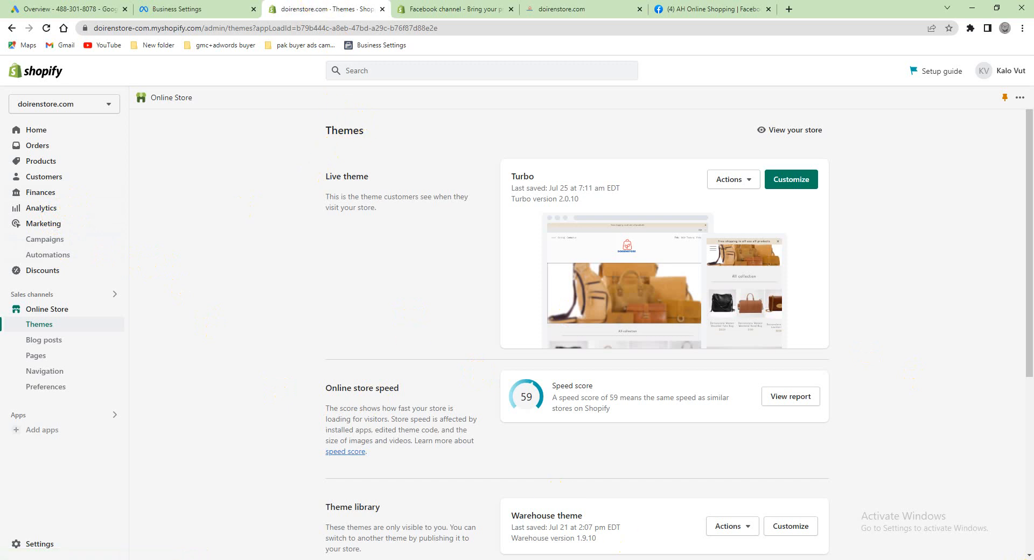
key(ctrl+Tab)
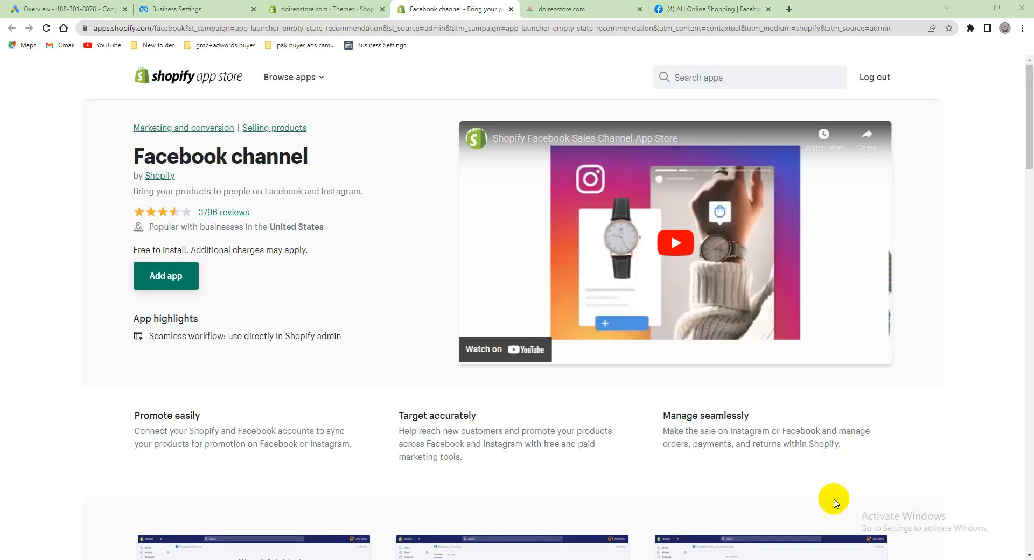
click(167, 285)
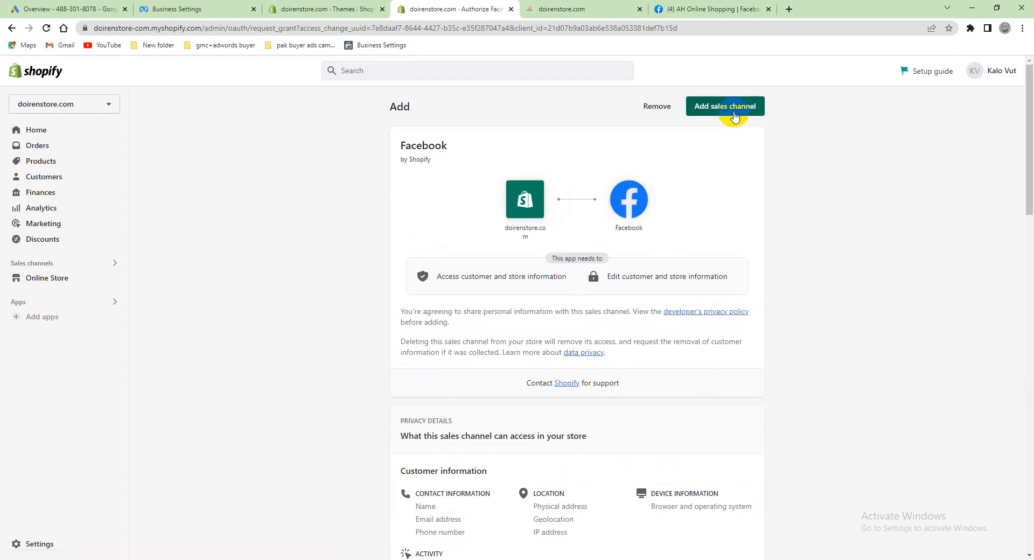
click(734, 115)
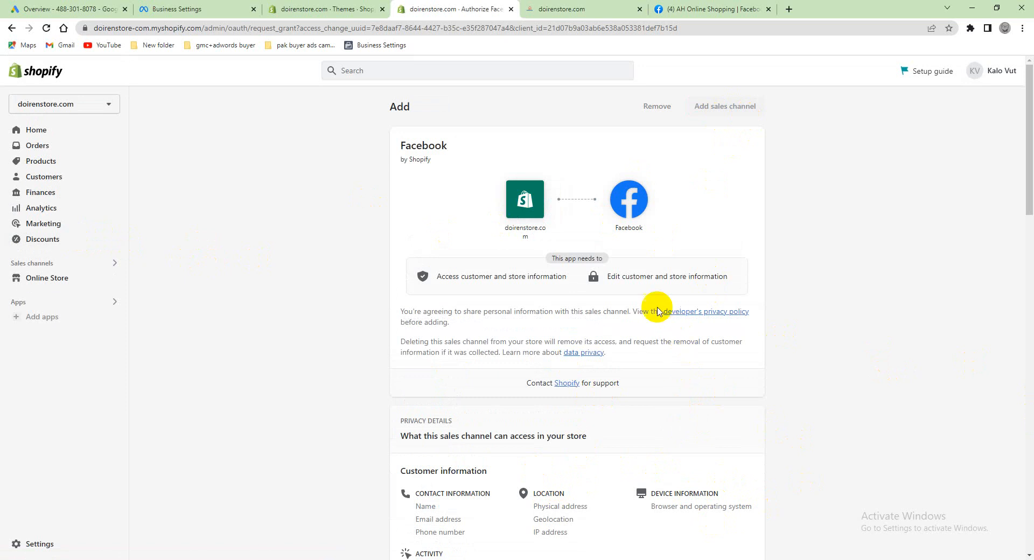
scroll(650, 271, down, 1)
scroll(647, 272, down, 1)
scroll(649, 272, up, 2)
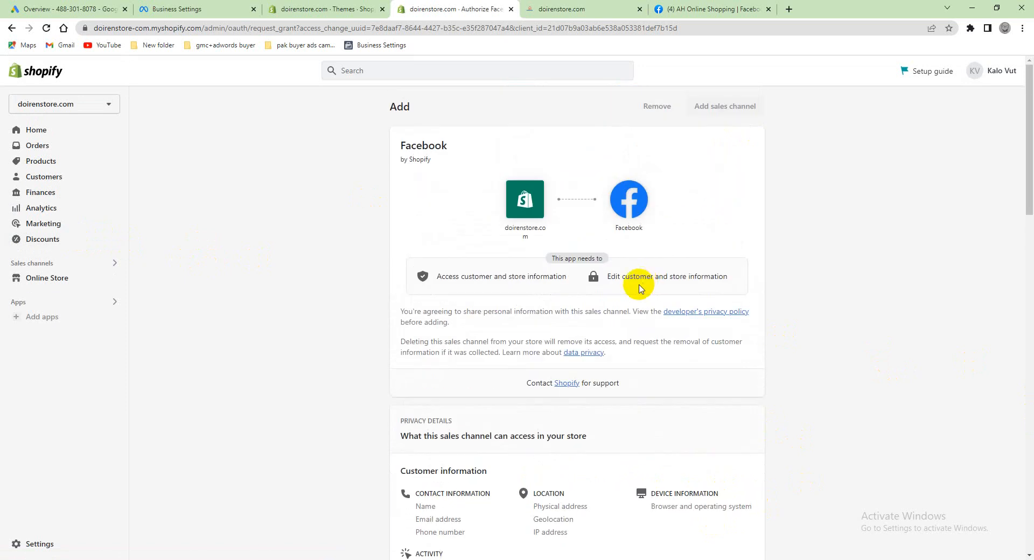
- Check the Online Store section and the marketing apps, and open the Facebook channel in the store admin
click(54, 286)
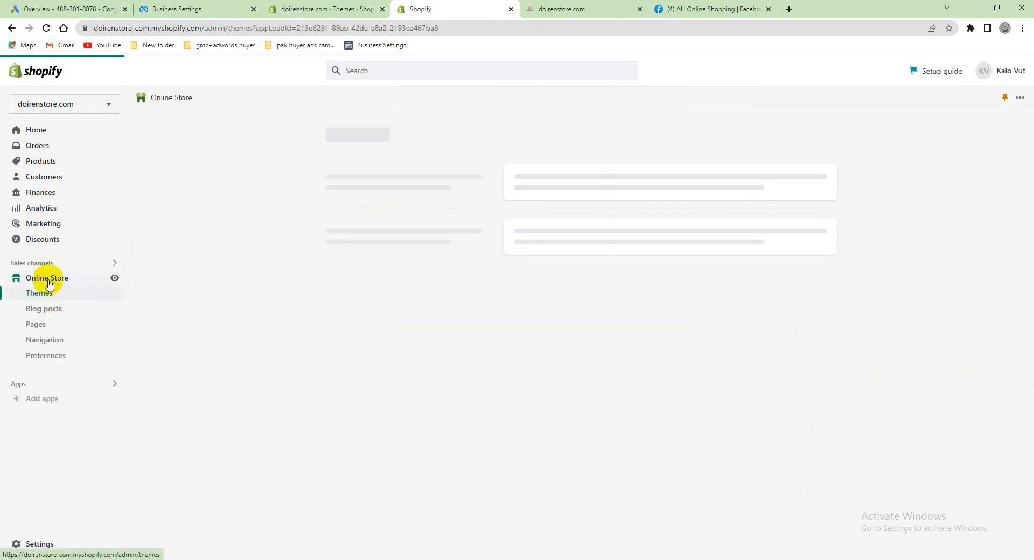
click(37, 225)
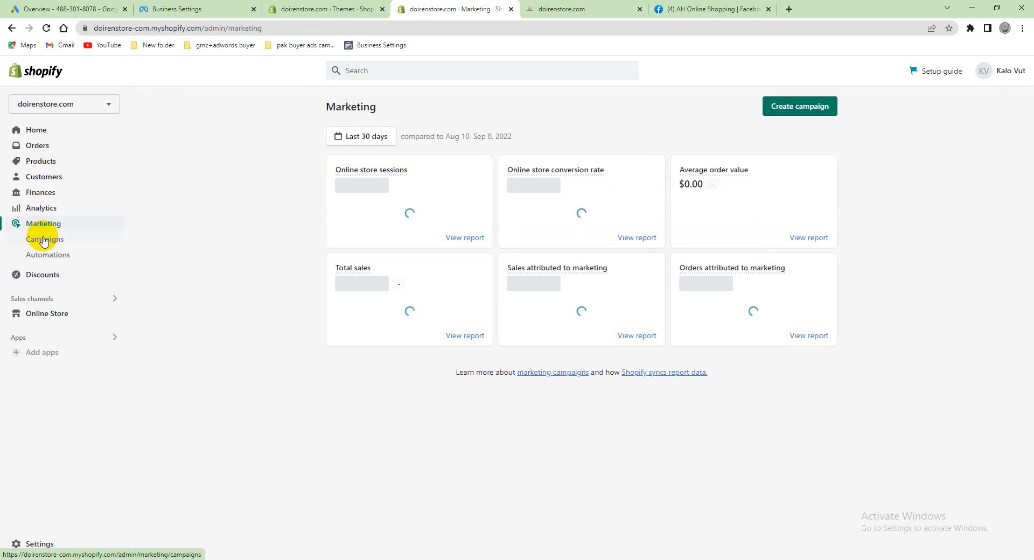
scroll(455, 275, down, 6)
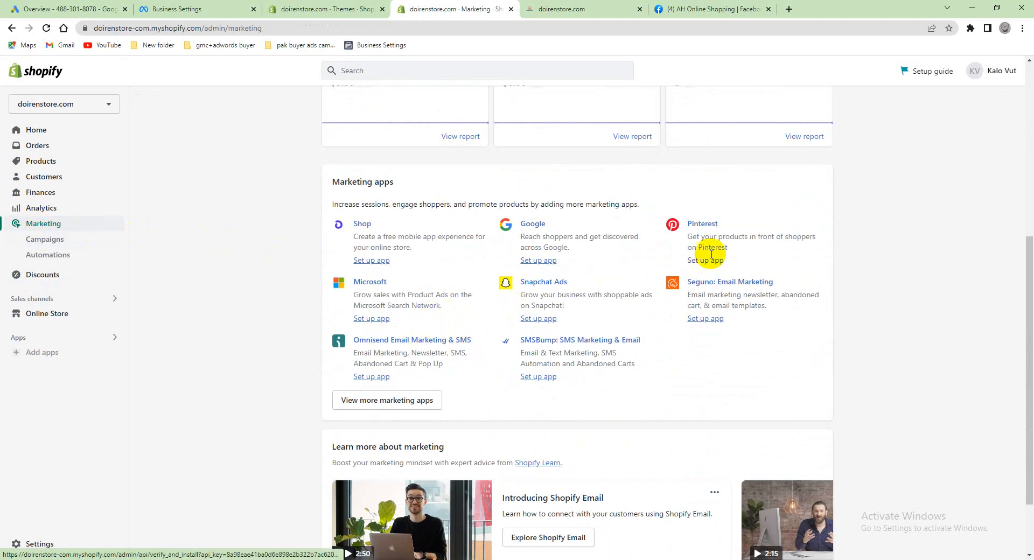
click(371, 261)
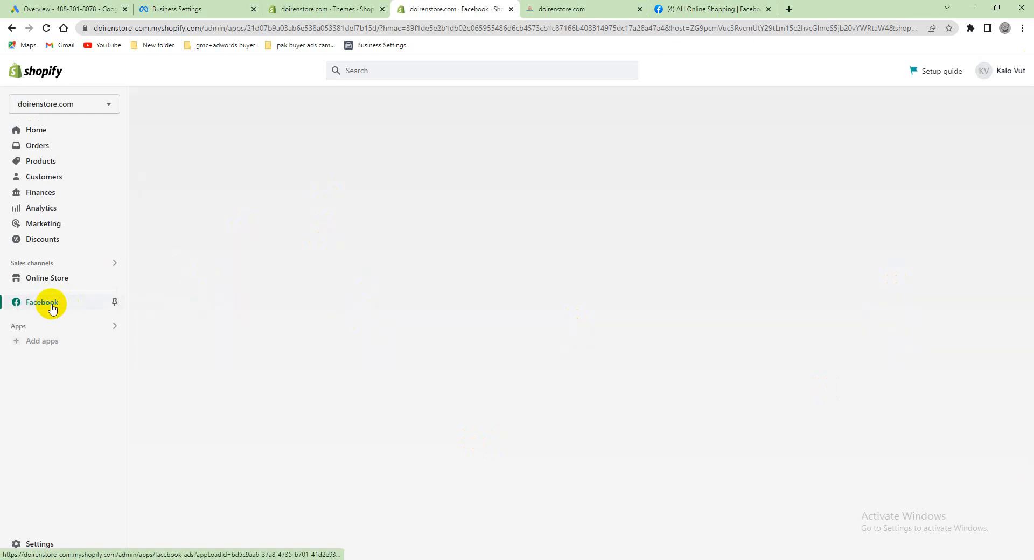
click(30, 305)
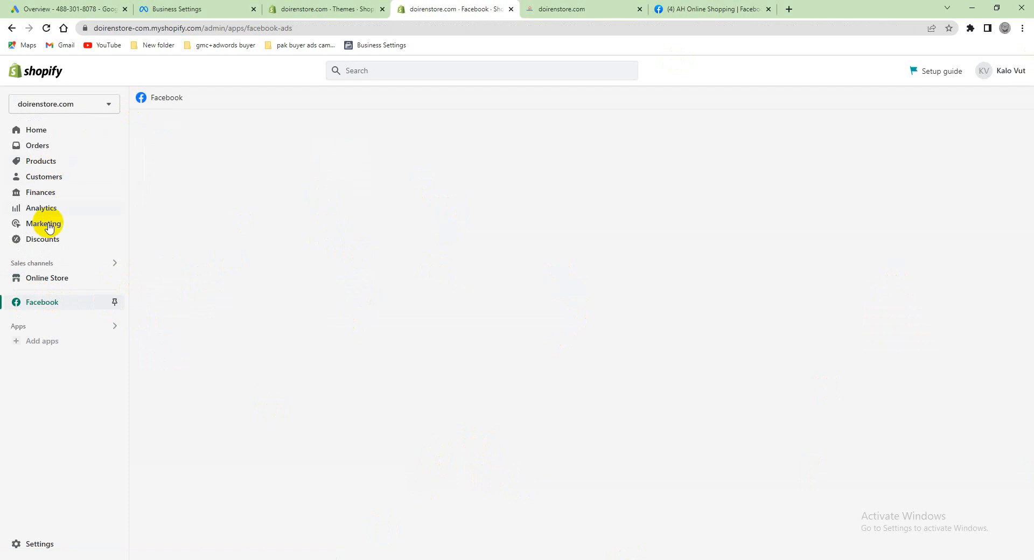
click(30, 279)
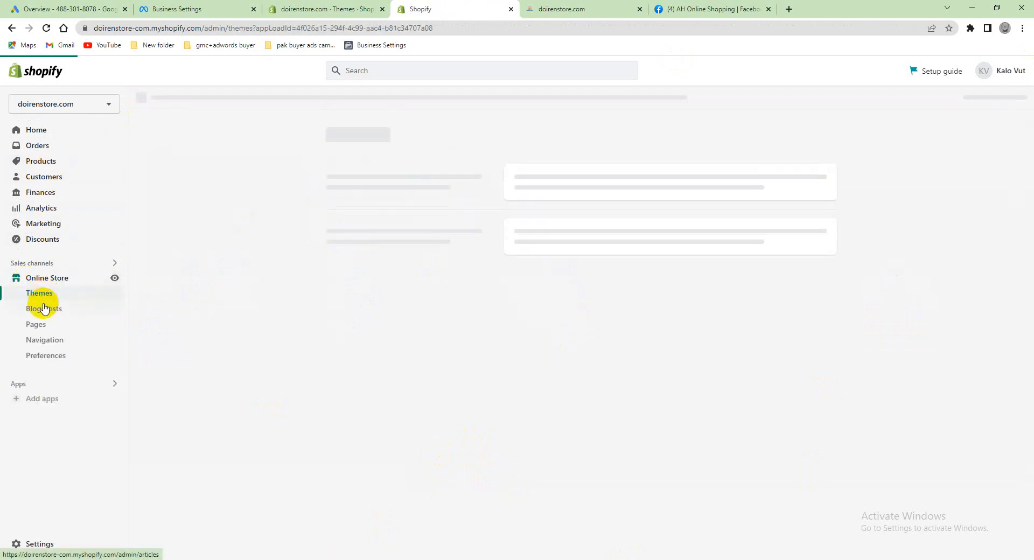
click(26, 385)
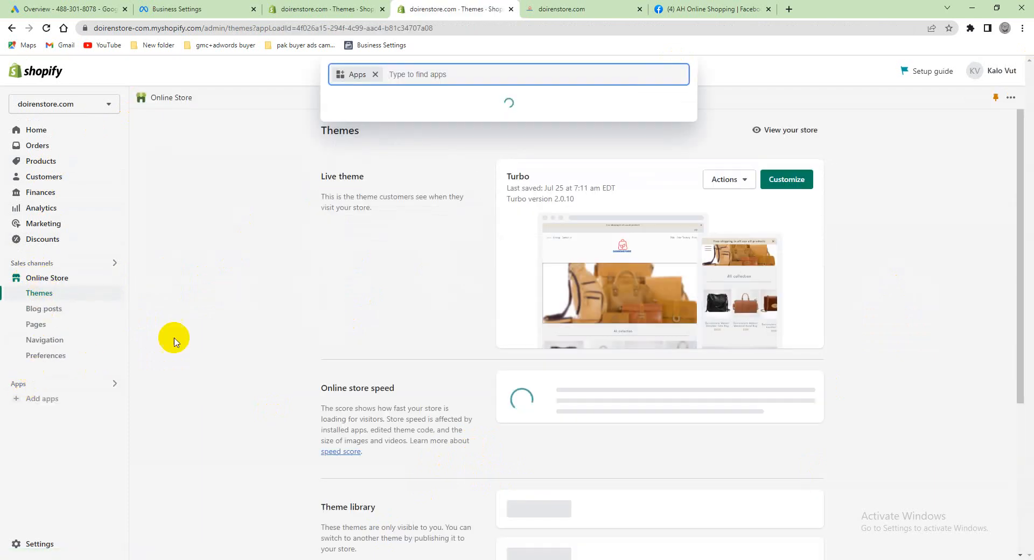
click(296, 191)
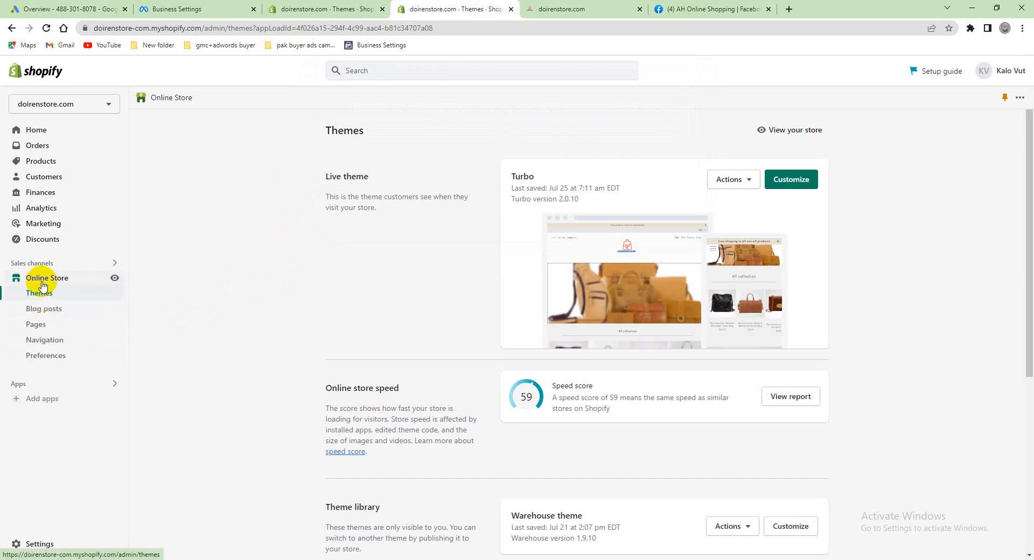
- Open Facebook from the installed sales channels and read its introduction to selling on Facebook and Instagram
click(40, 264)
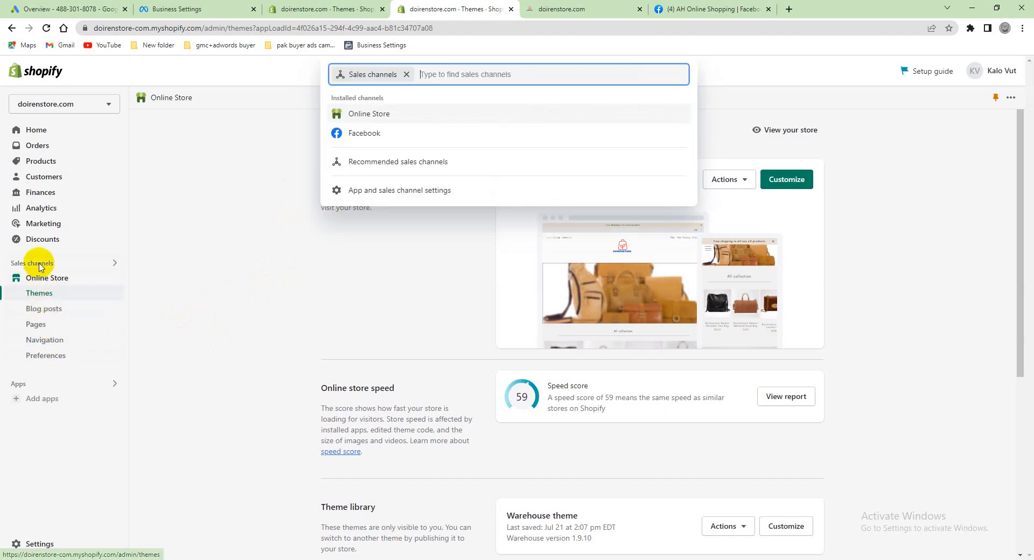
click(355, 133)
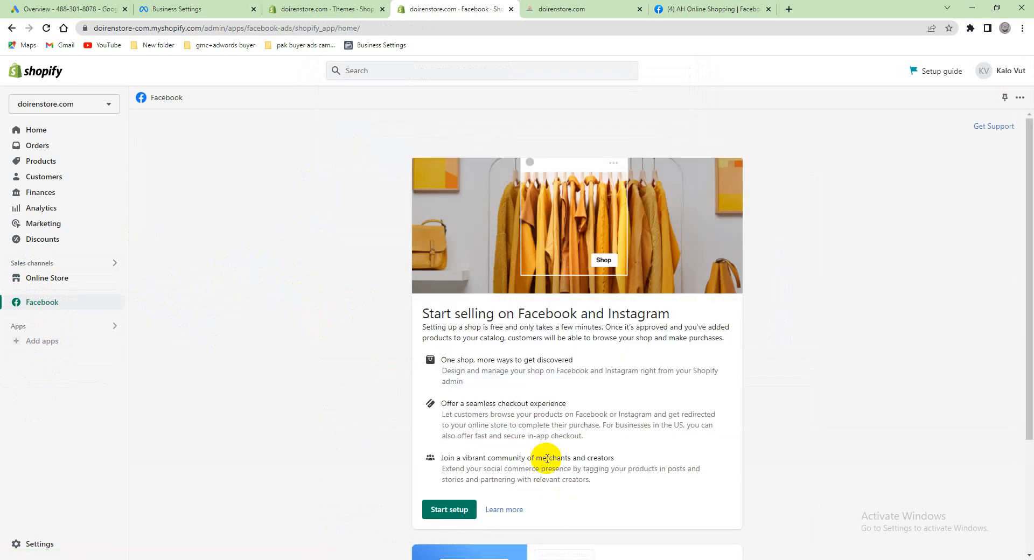
scroll(538, 399, down, 2)
scroll(537, 427, down, 1)
scroll(537, 427, up, 2)
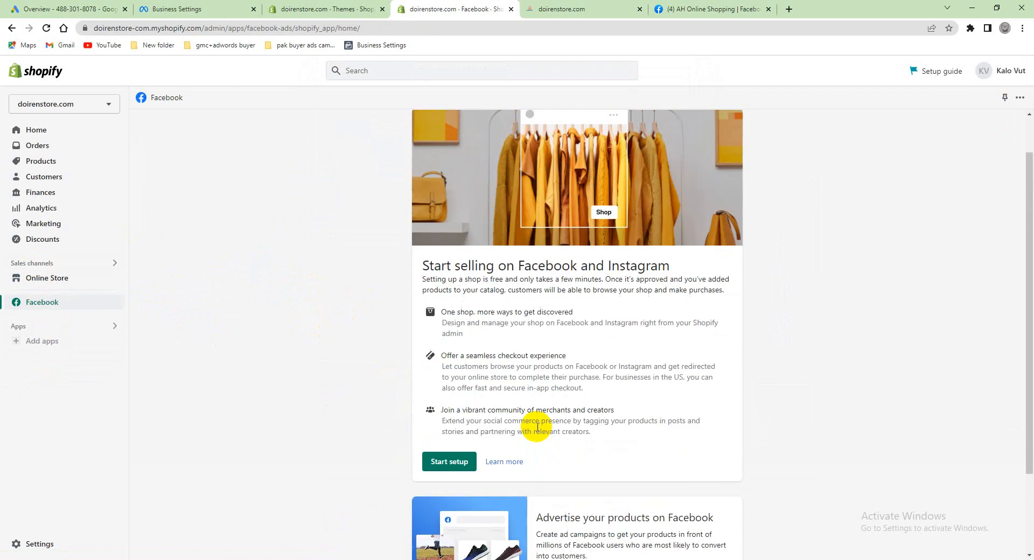
scroll(537, 427, up, 1)
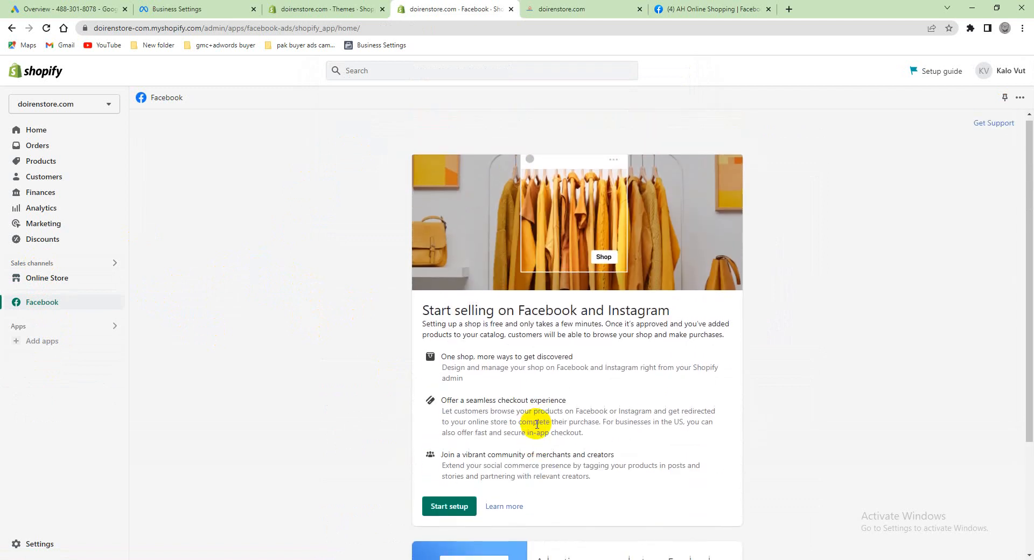
- Review the Facebook channel's selling and advertising options, and start the setup for selling on Facebook and Instagram
scroll(537, 427, down, 3)
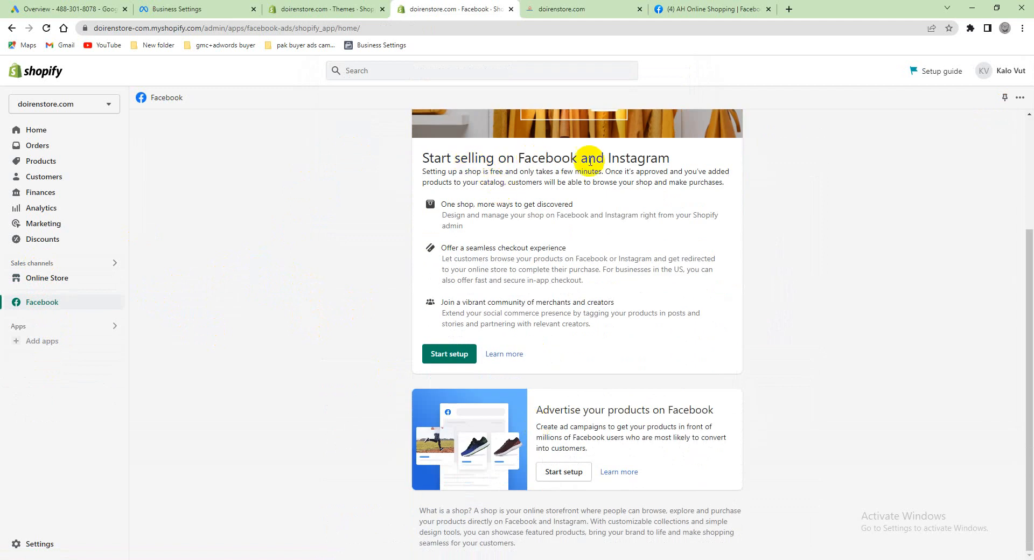
drag(670, 158, 401, 160)
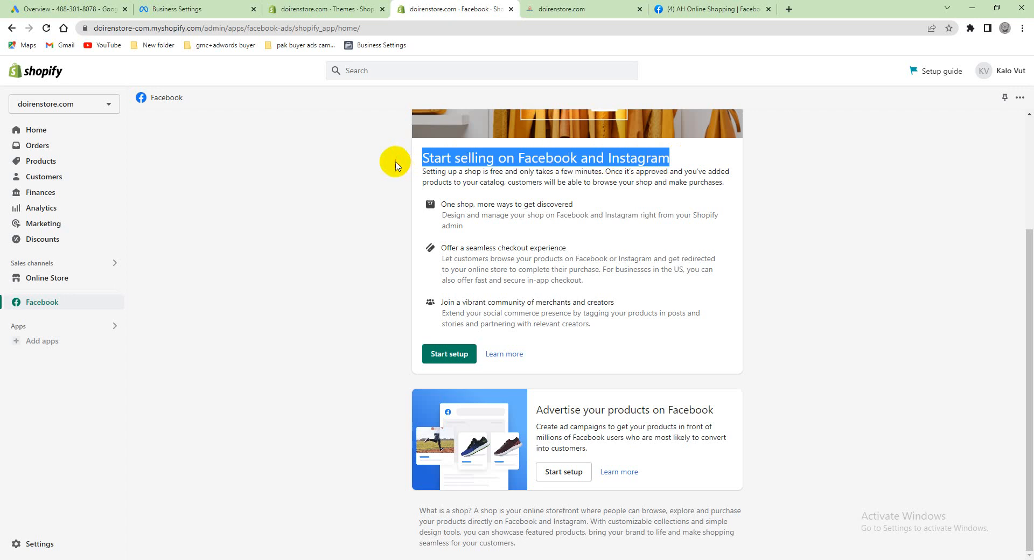
scroll(472, 166, up, 3)
scroll(517, 318, down, 2)
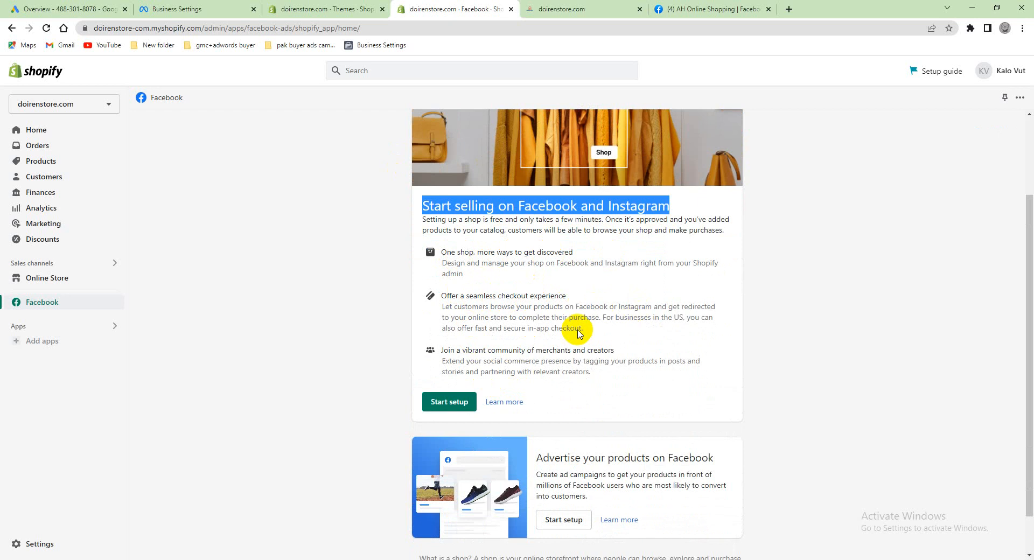
scroll(534, 362, down, 1)
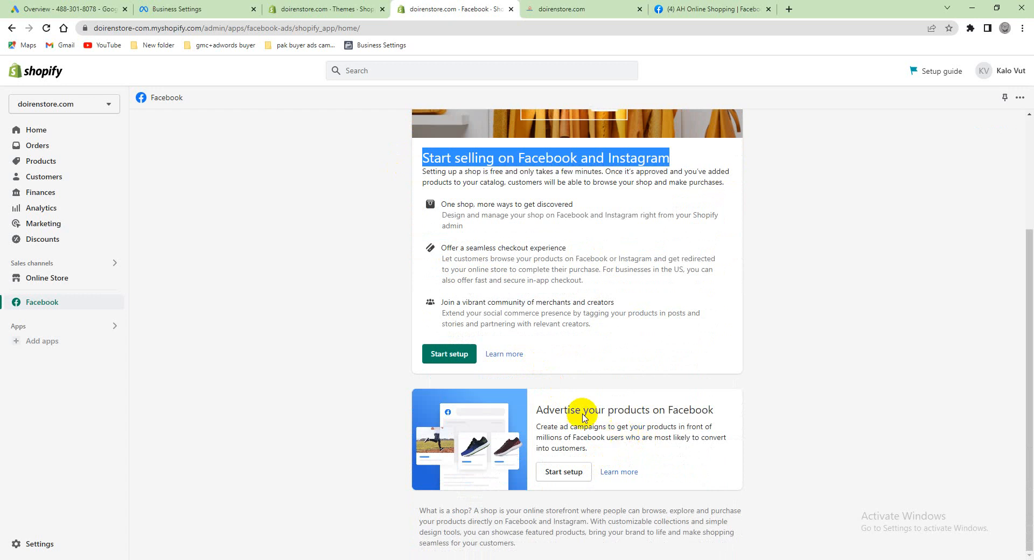
scroll(486, 316, up, 2)
scroll(489, 329, down, 2)
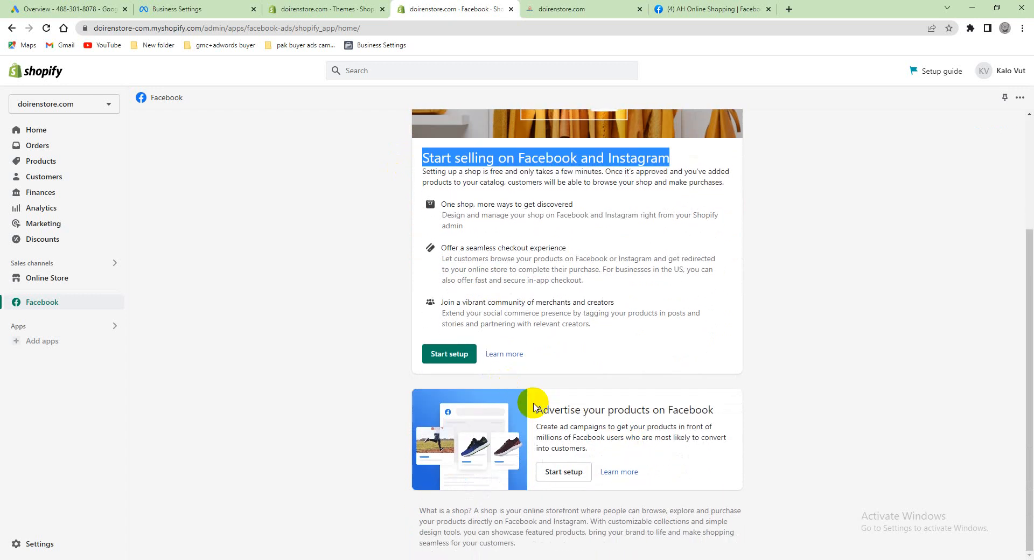
scroll(501, 387, up, 3)
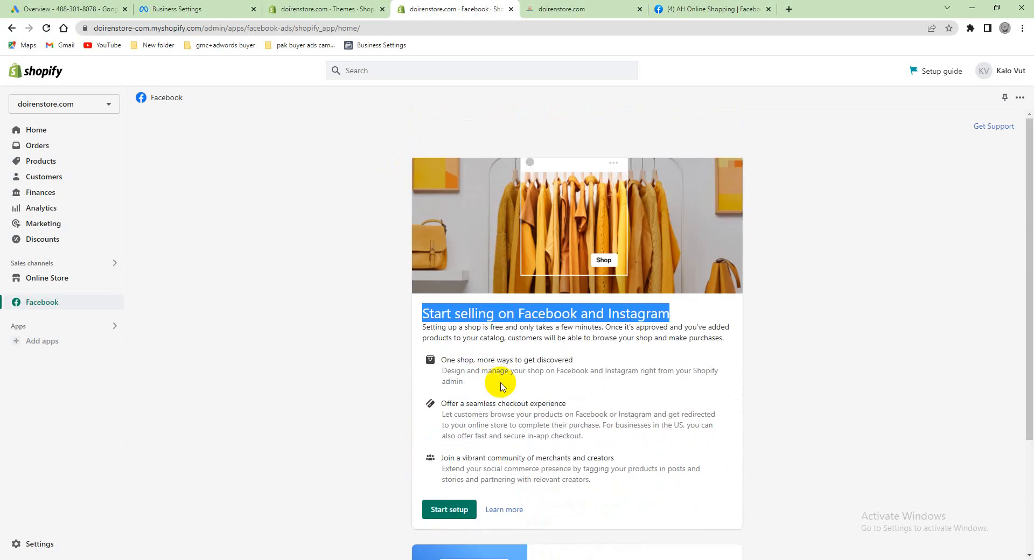
click(519, 326)
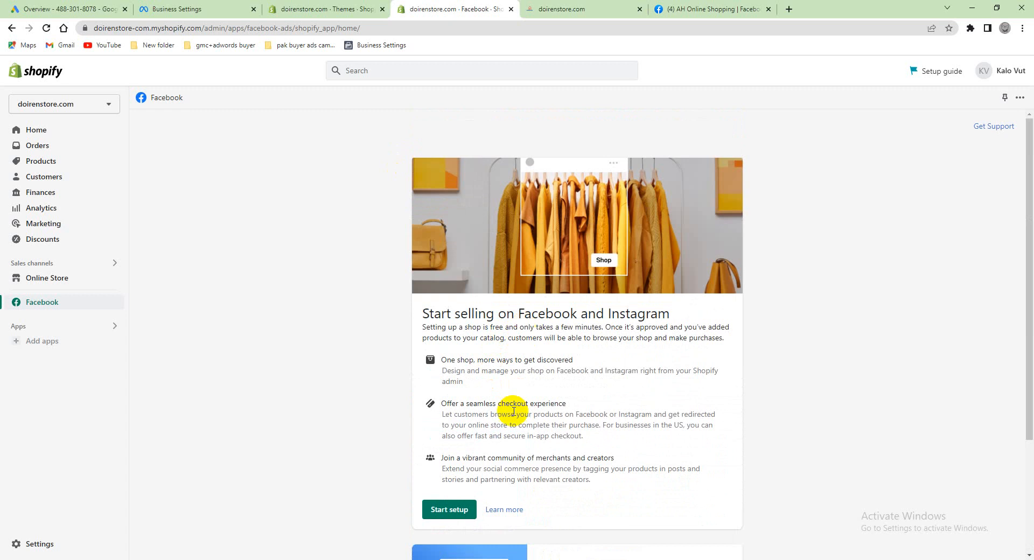
click(451, 510)
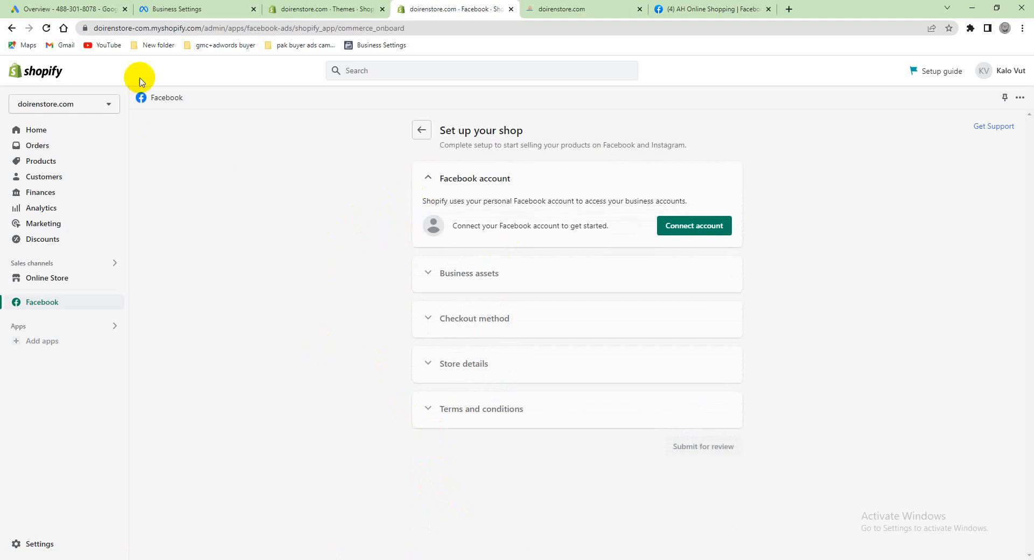
- Switch to Meta Business Settings and examine the verified domain listed under Brand Safety
click(196, 8)
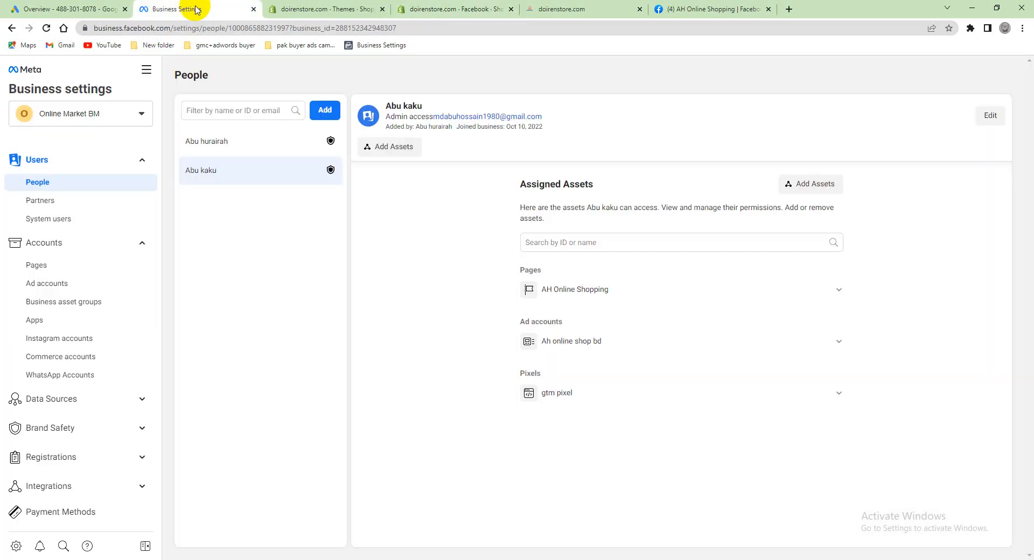
click(64, 441)
click(57, 452)
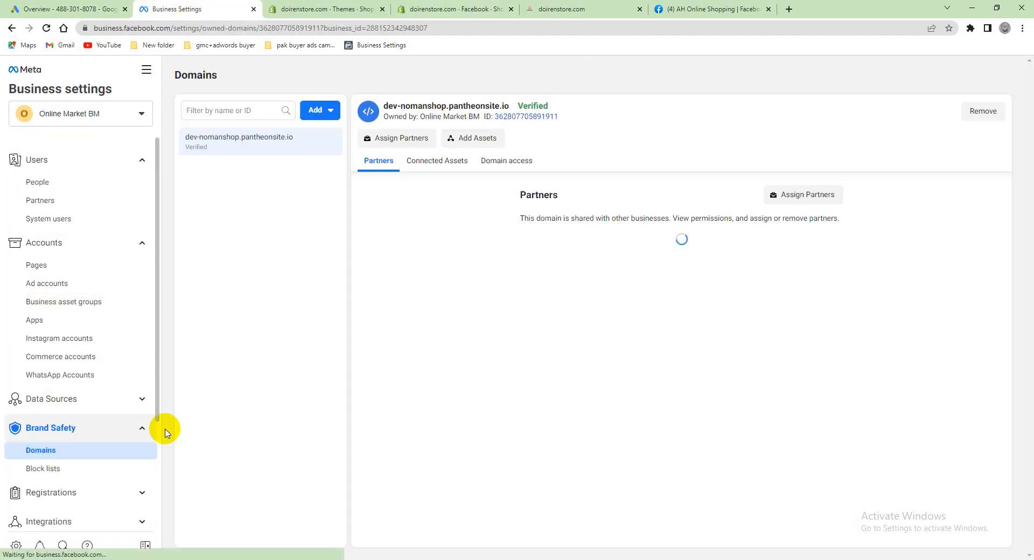
mouse_move(533, 105)
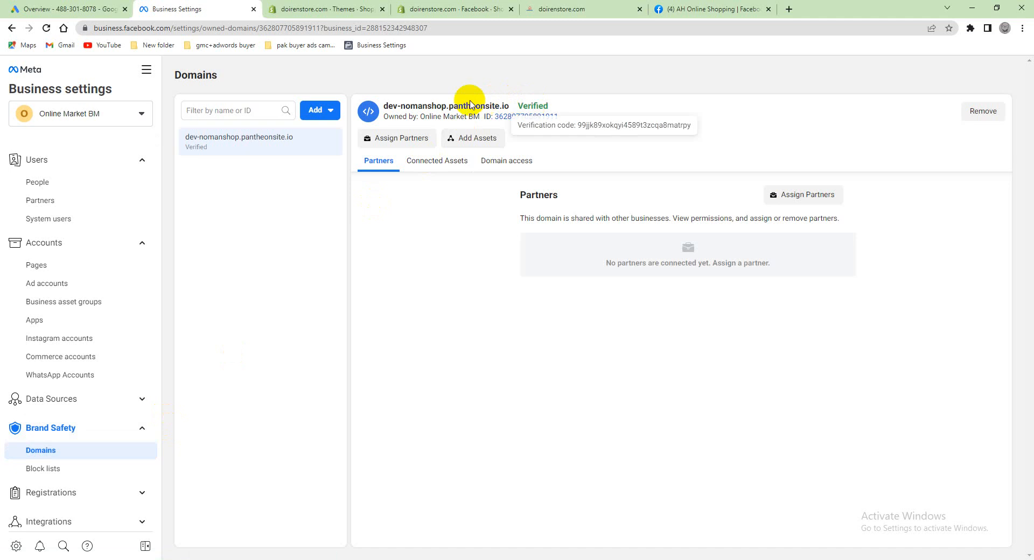
drag(560, 115, 376, 112)
click(446, 107)
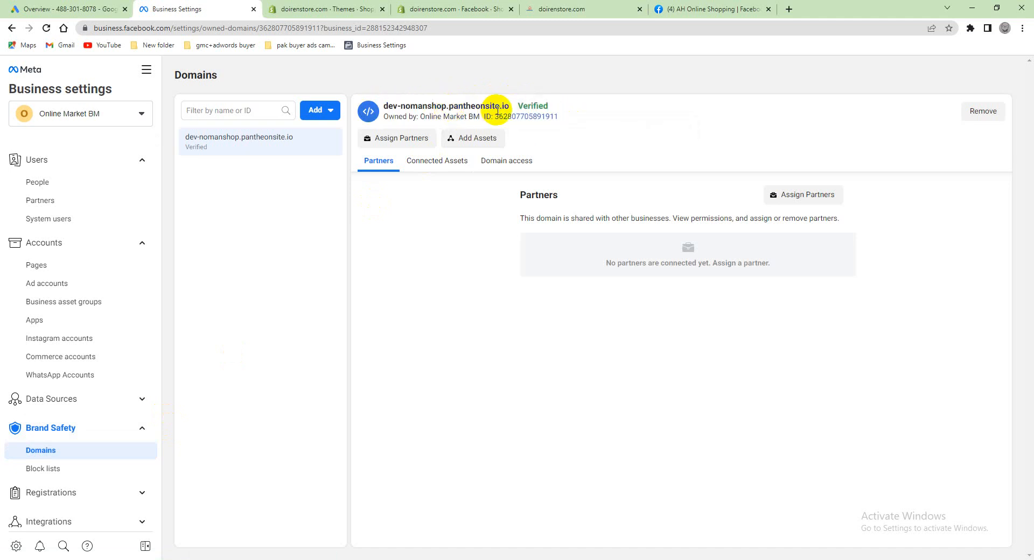
- Check the options for adding a domain and try to remove the dev-nomanshop.pantheonsite.io domain
click(322, 112)
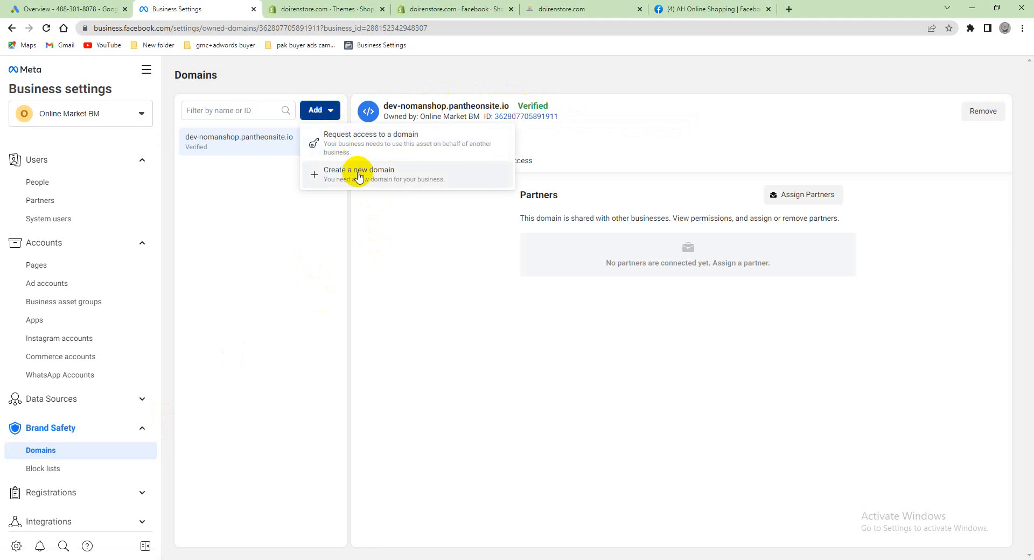
click(322, 222)
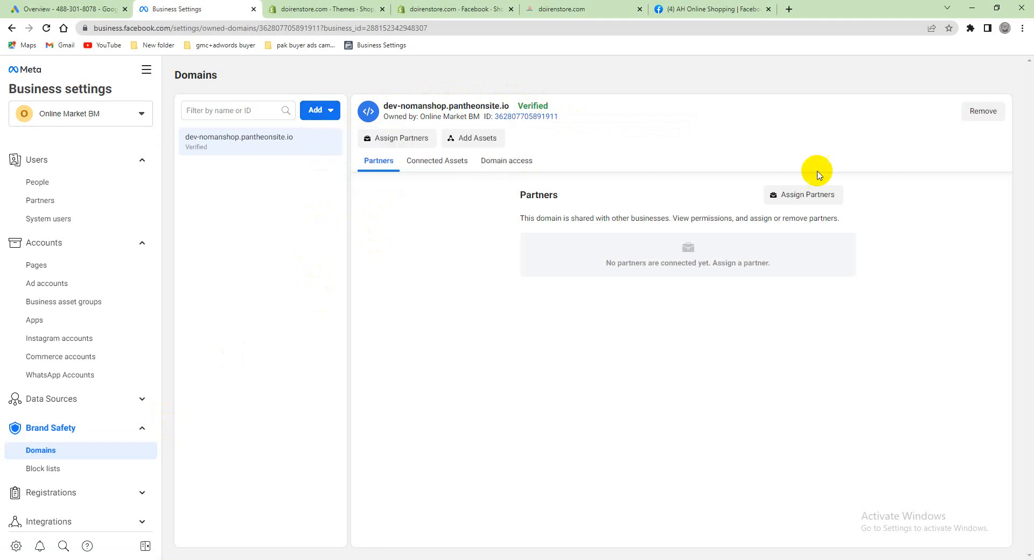
click(981, 112)
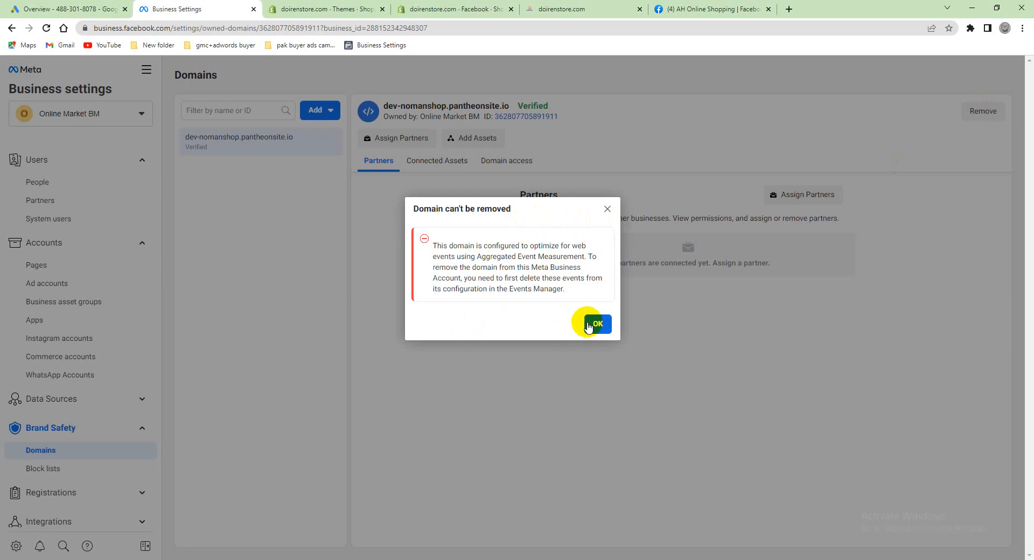
click(598, 325)
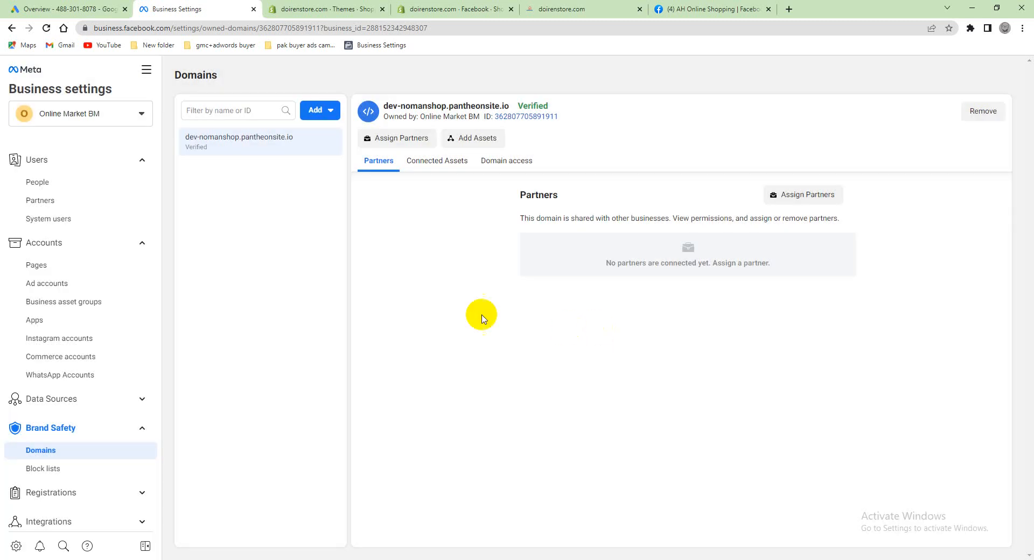
click(326, 108)
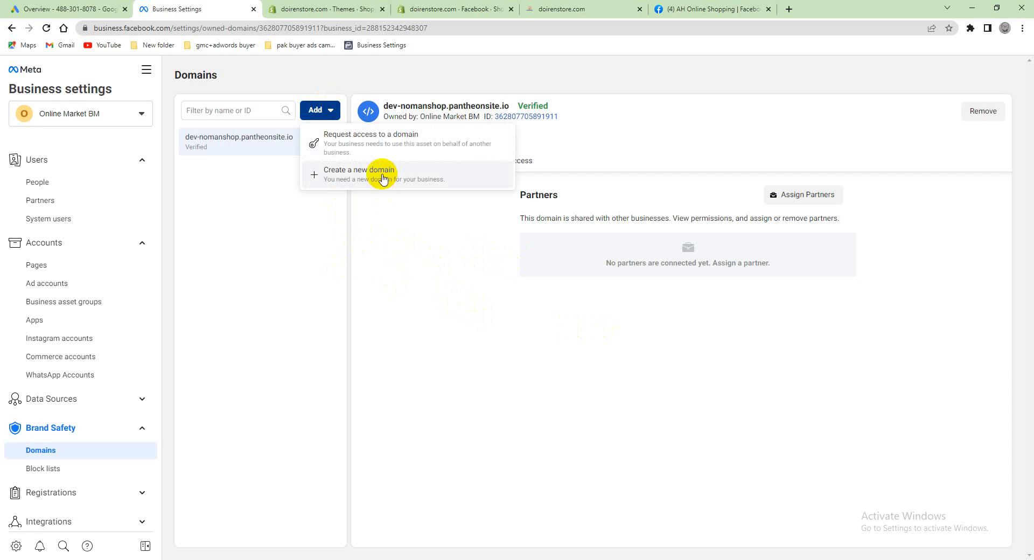
click(427, 294)
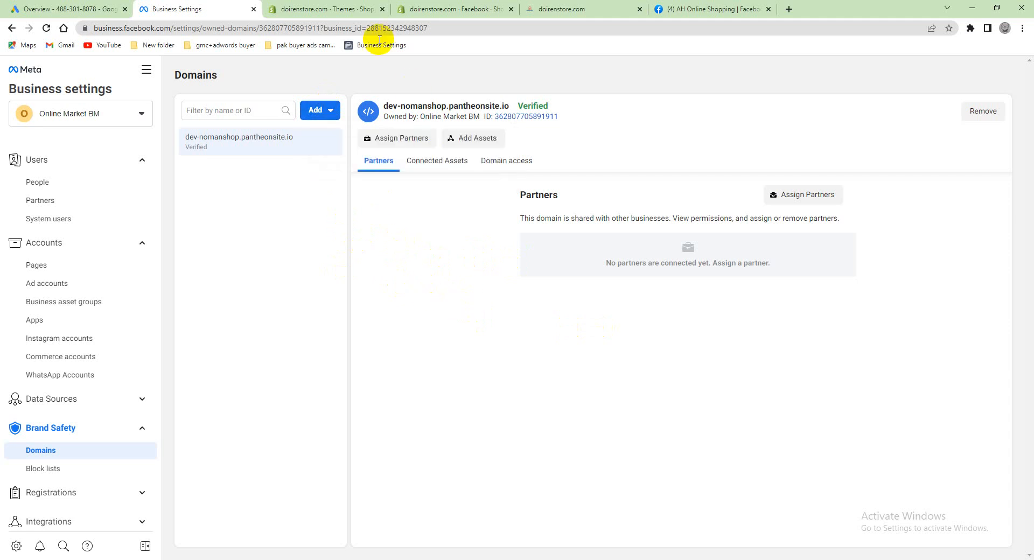
- Return to the Facebook channel setup in Shopify and start connecting the Facebook account, switching to the account Facebook requests
click(671, 6)
click(538, 8)
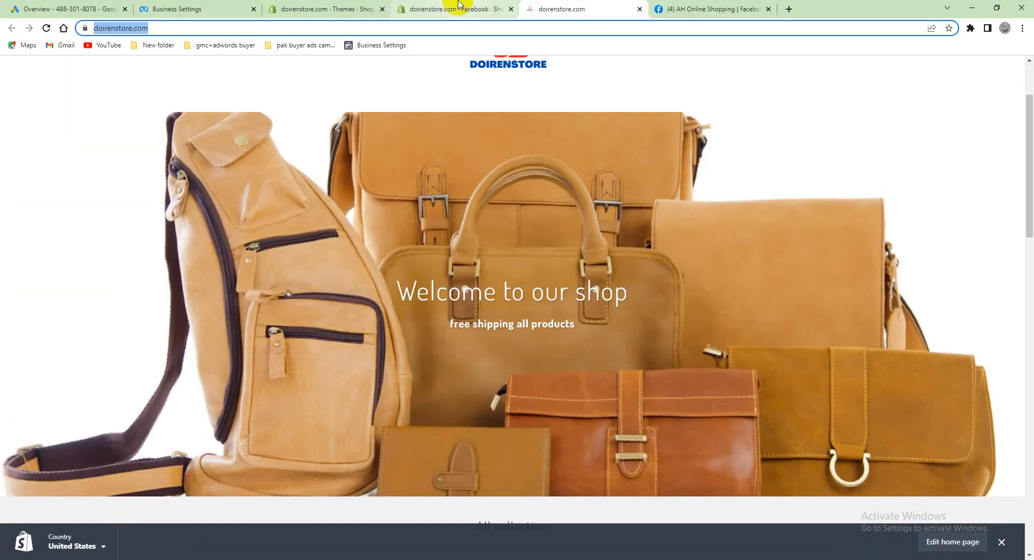
click(459, 5)
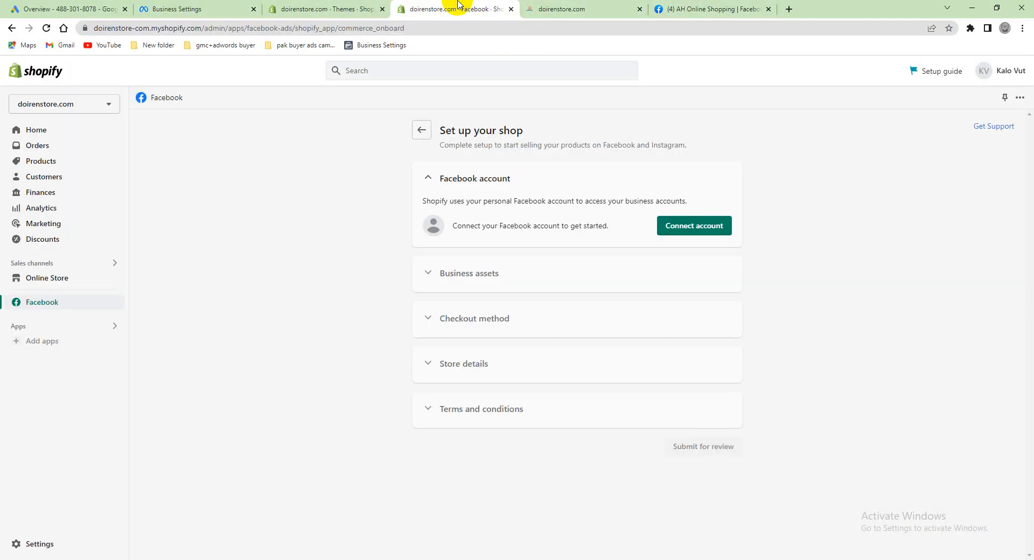
click(695, 227)
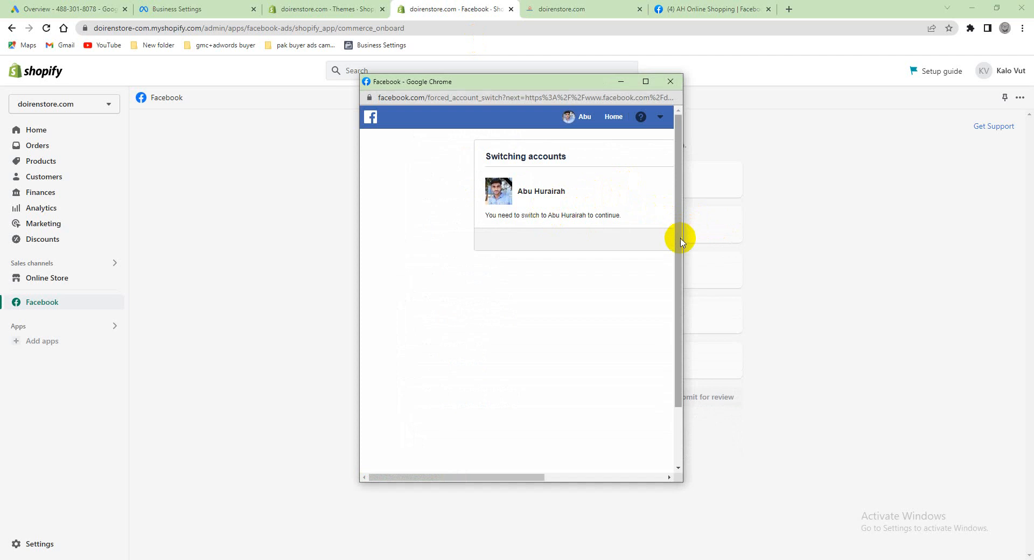
drag(592, 193, 485, 196)
drag(565, 156, 486, 157)
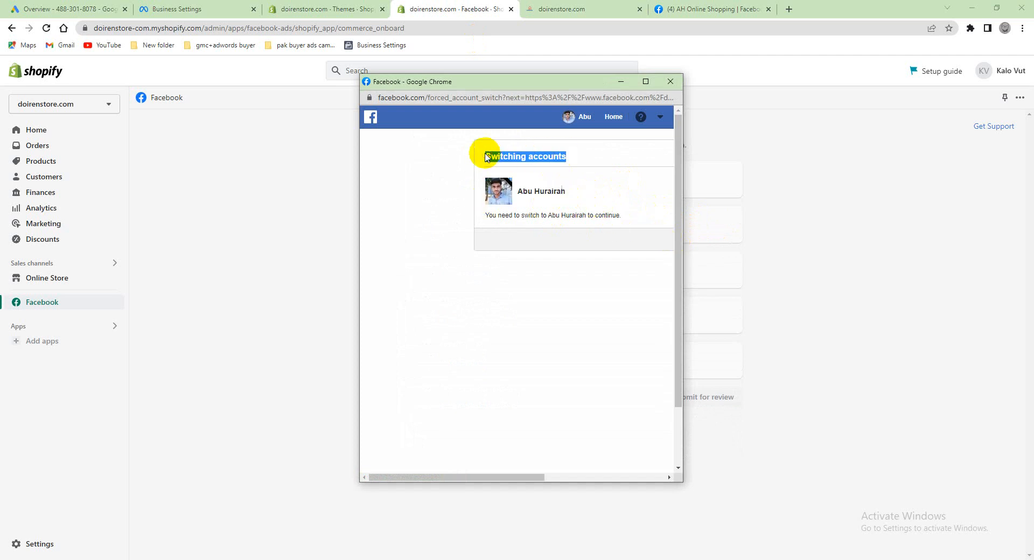
scroll(627, 399, down, 2)
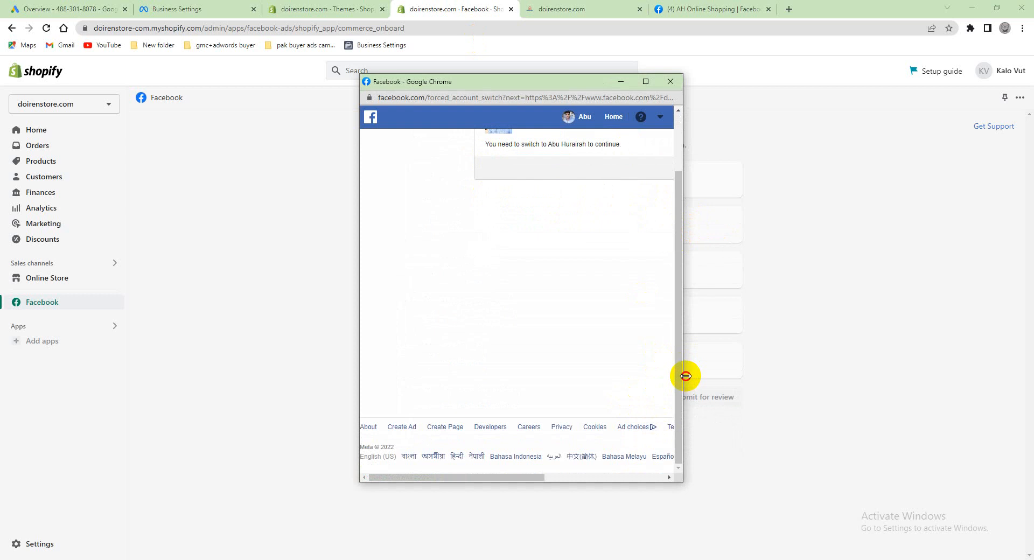
drag(686, 376, 862, 358)
click(748, 170)
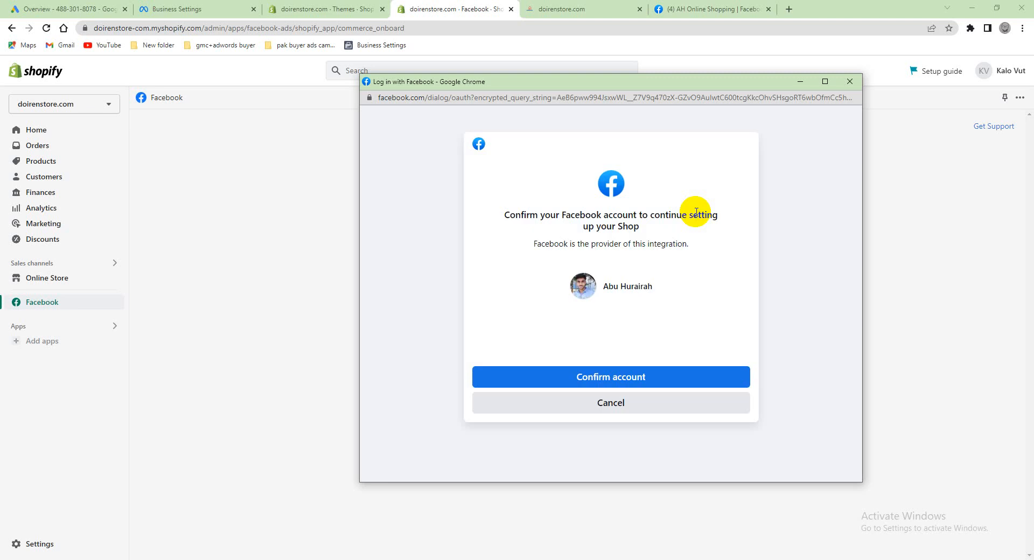
- Confirm the Facebook account, allow it to share business assets with Shopify, and complete the account connection
click(604, 377)
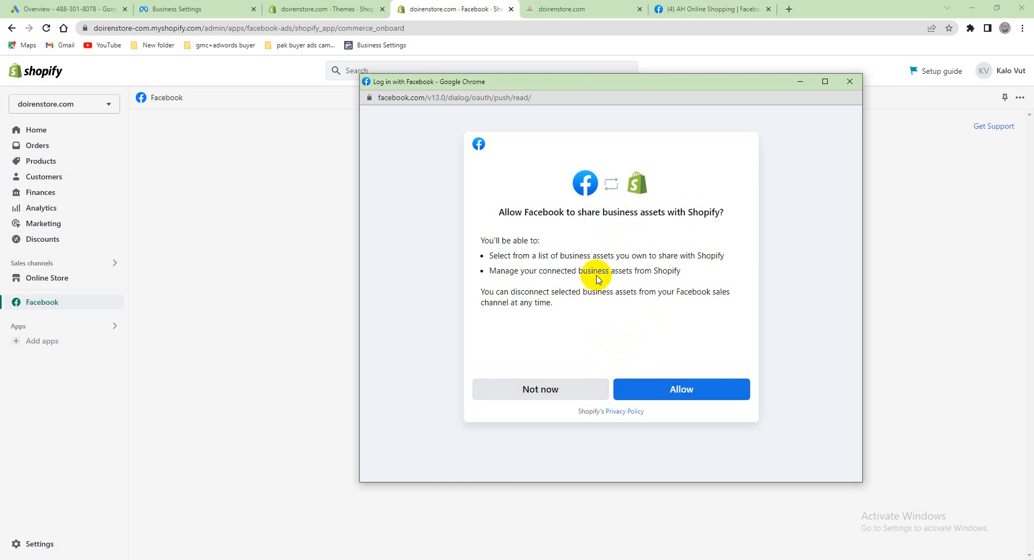
click(677, 394)
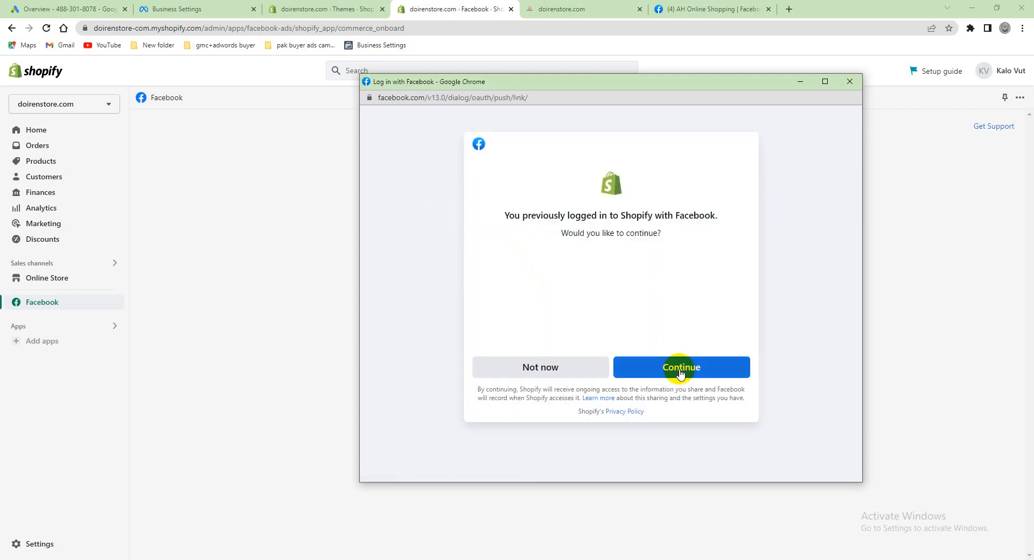
click(678, 370)
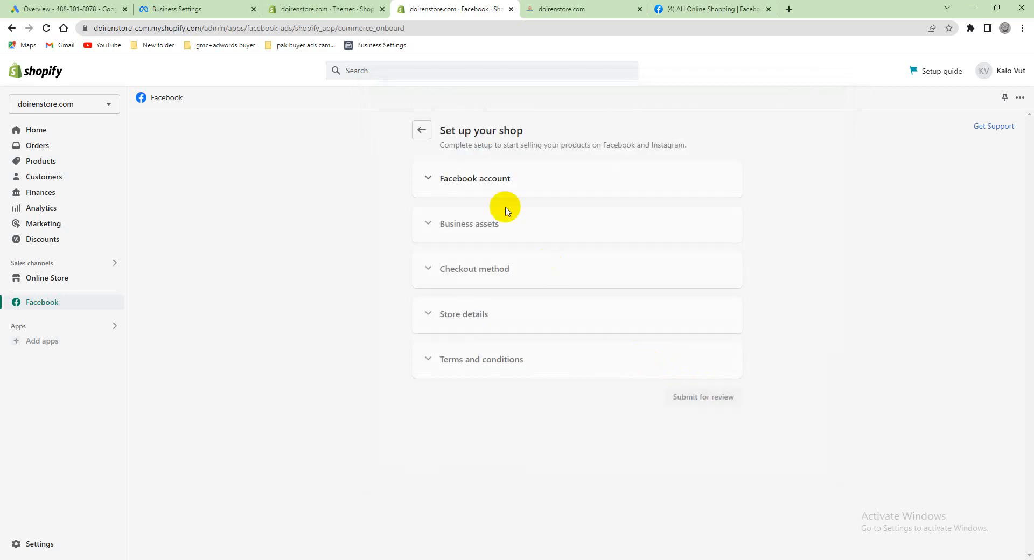
click(433, 178)
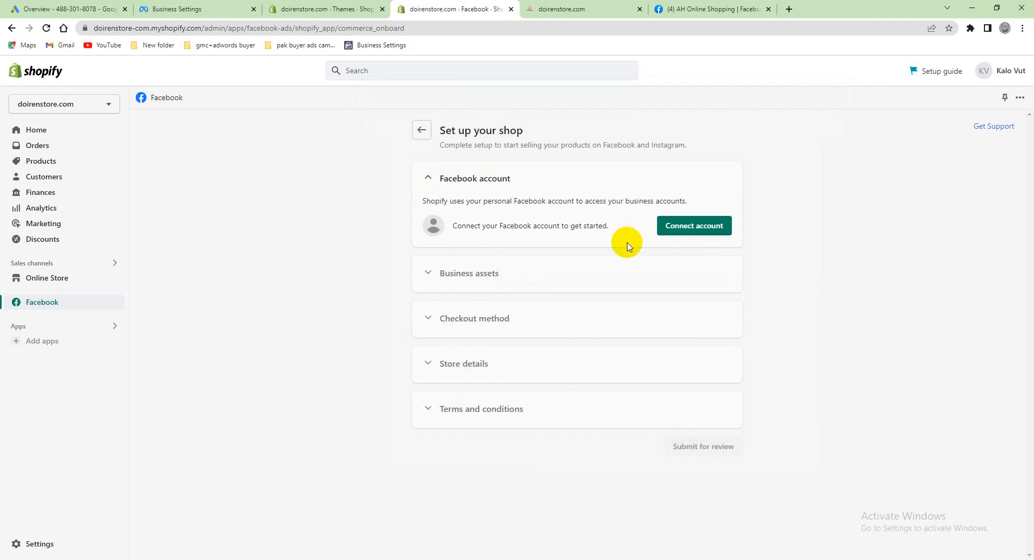
click(680, 227)
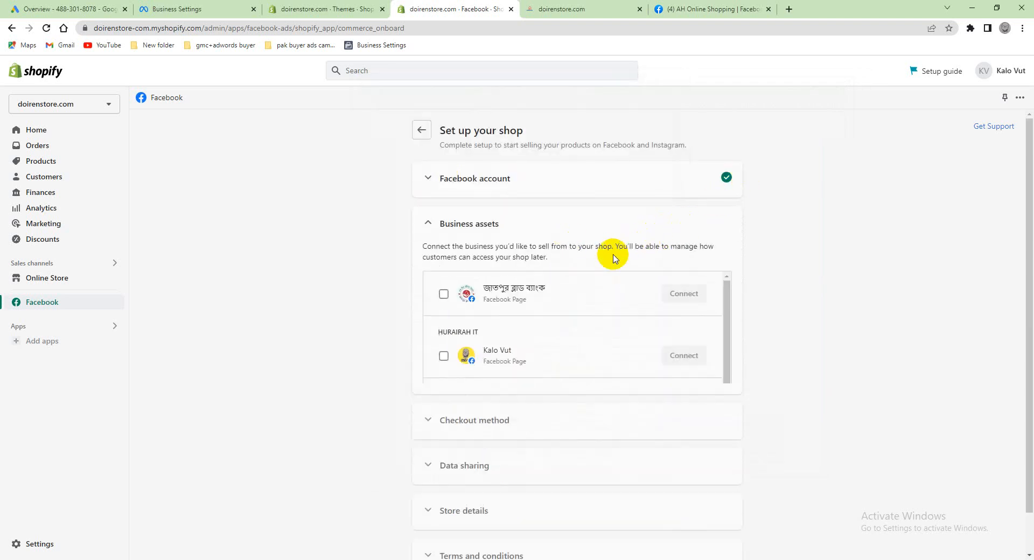
- Connect the AH Online Shopping Facebook Page from Online Market BM as the shop's business asset
scroll(464, 236, down, 2)
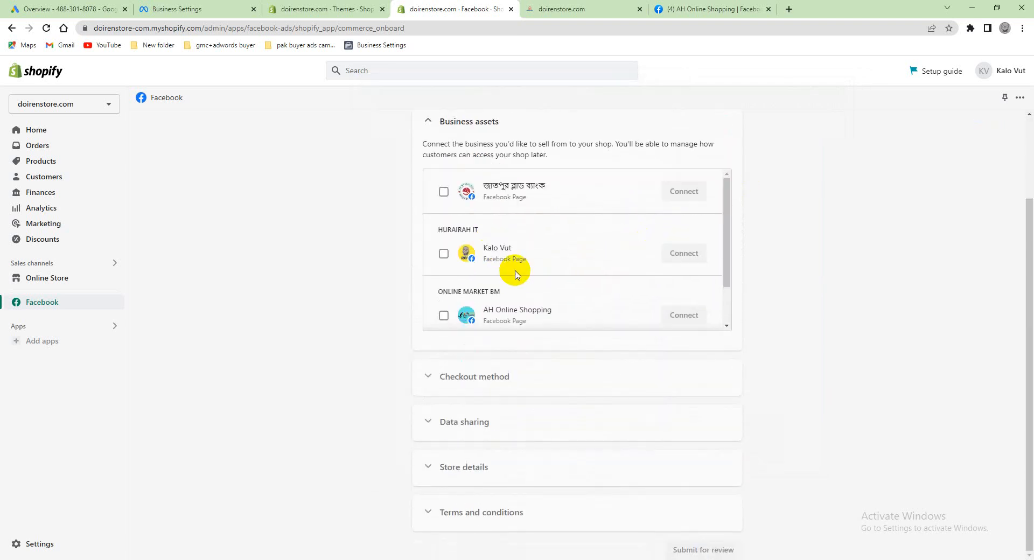
scroll(514, 279, down, 1)
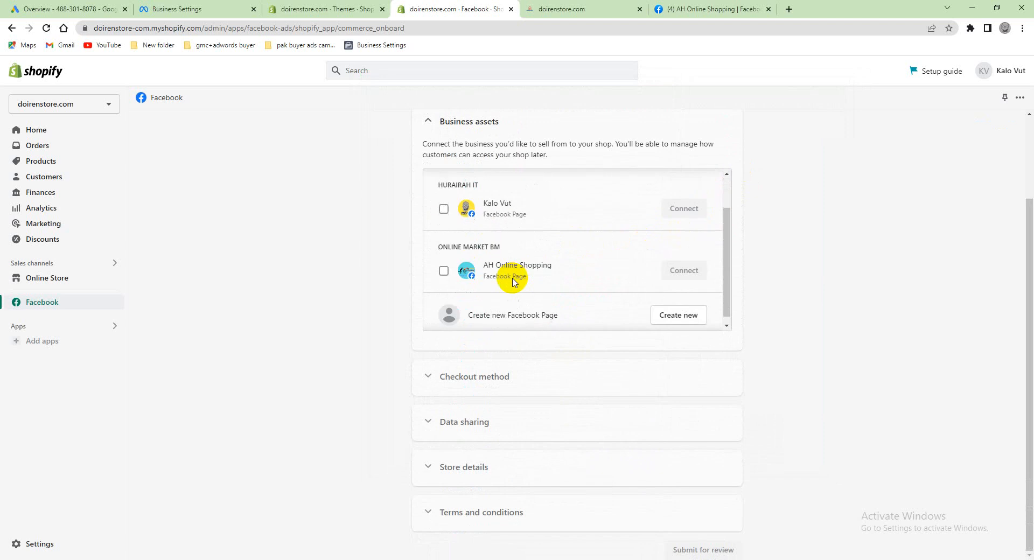
click(444, 265)
click(683, 264)
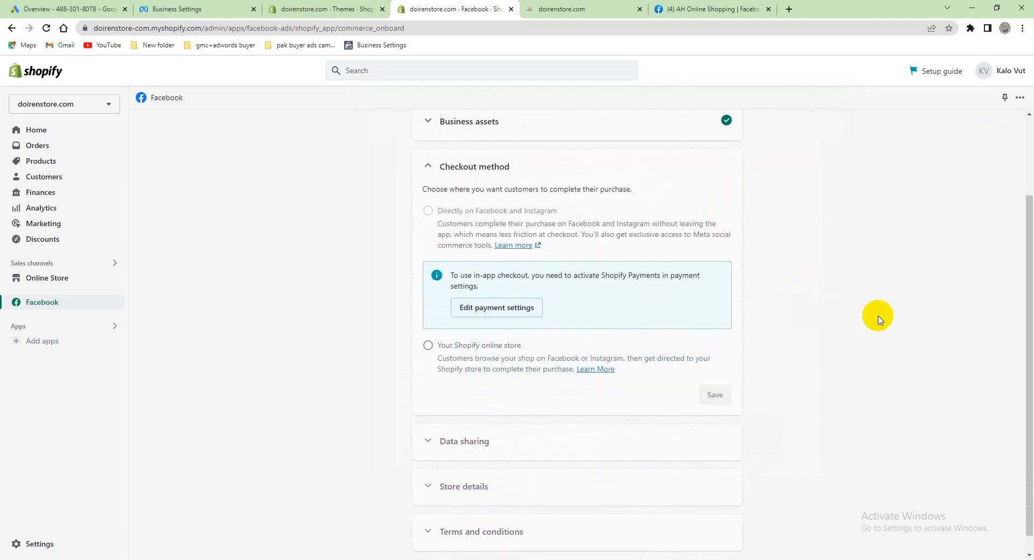
- Choose the Shopify online store as the checkout method for customers' purchases and save it
scroll(606, 291, up, 1)
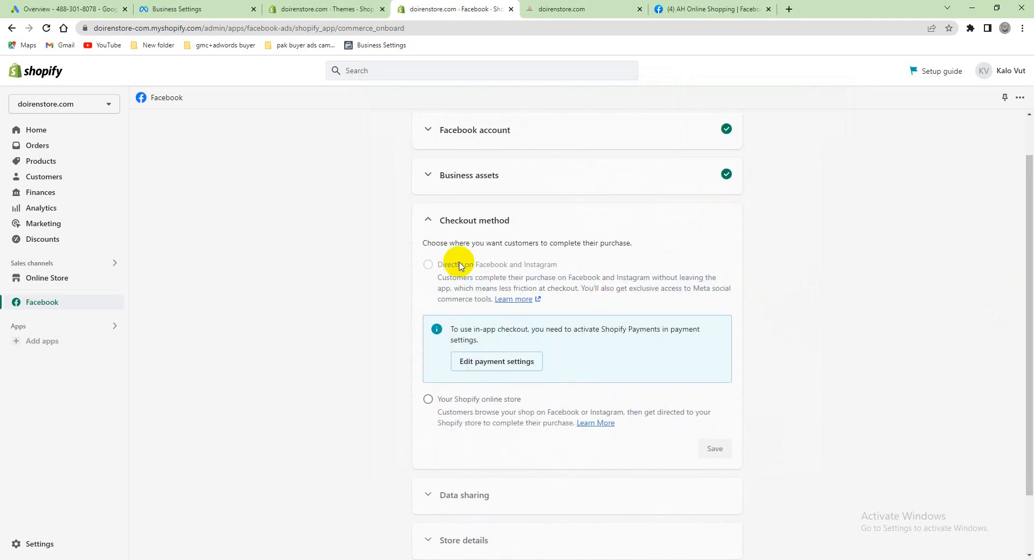
scroll(487, 326, down, 1)
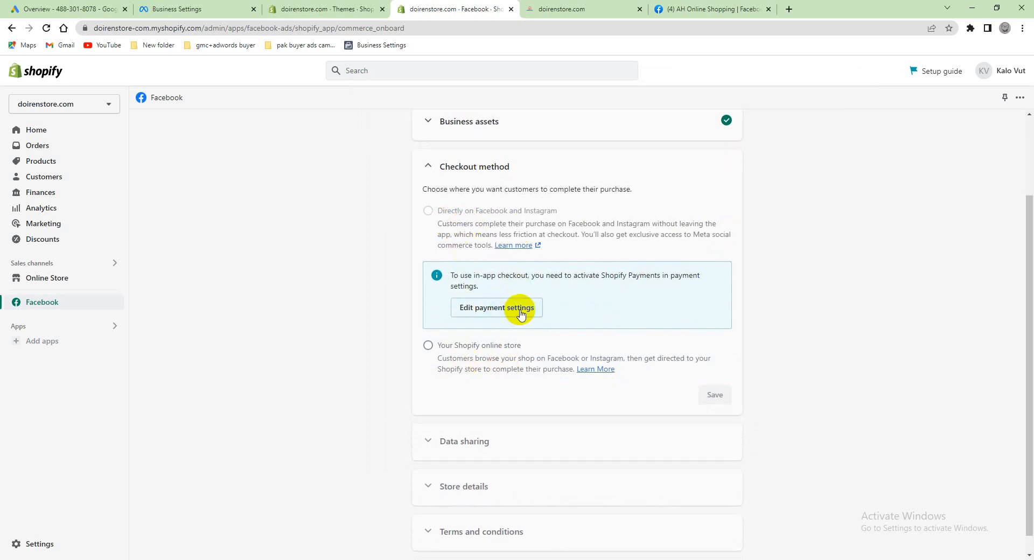
click(431, 348)
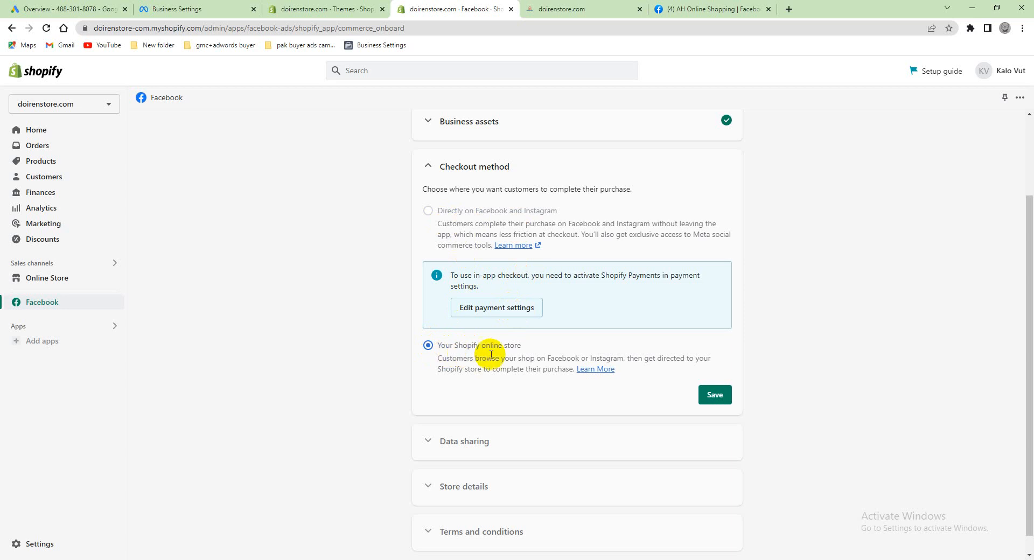
scroll(508, 358, down, 1)
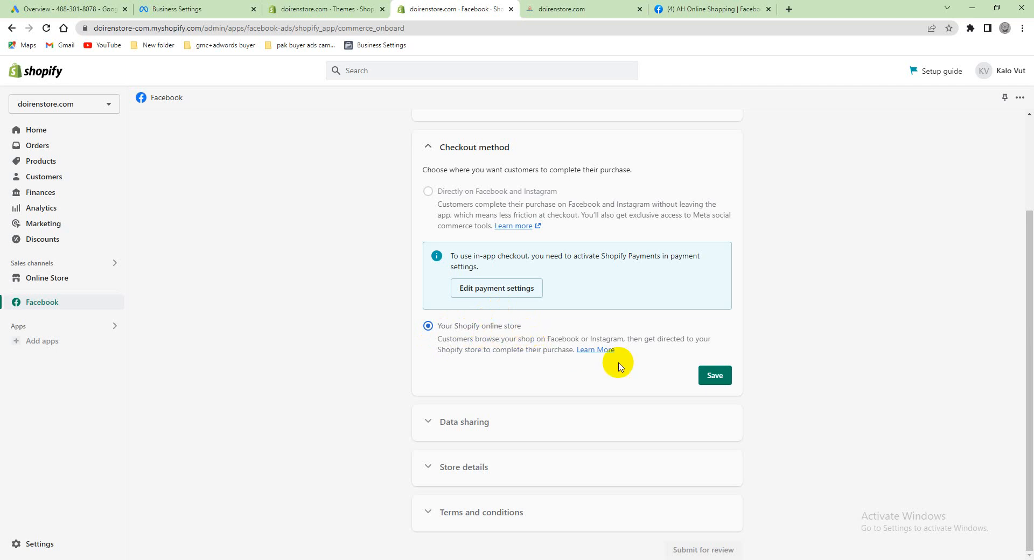
click(714, 375)
- Enable Facebook data sharing, compare the preference levels, review the Maximum option's details, and save Maximum as the preference
click(709, 387)
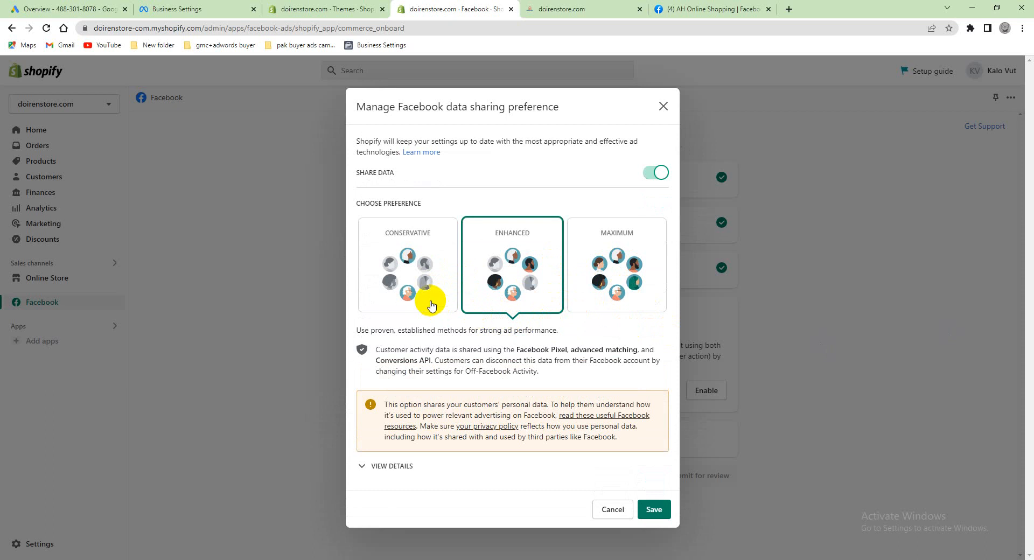
click(405, 276)
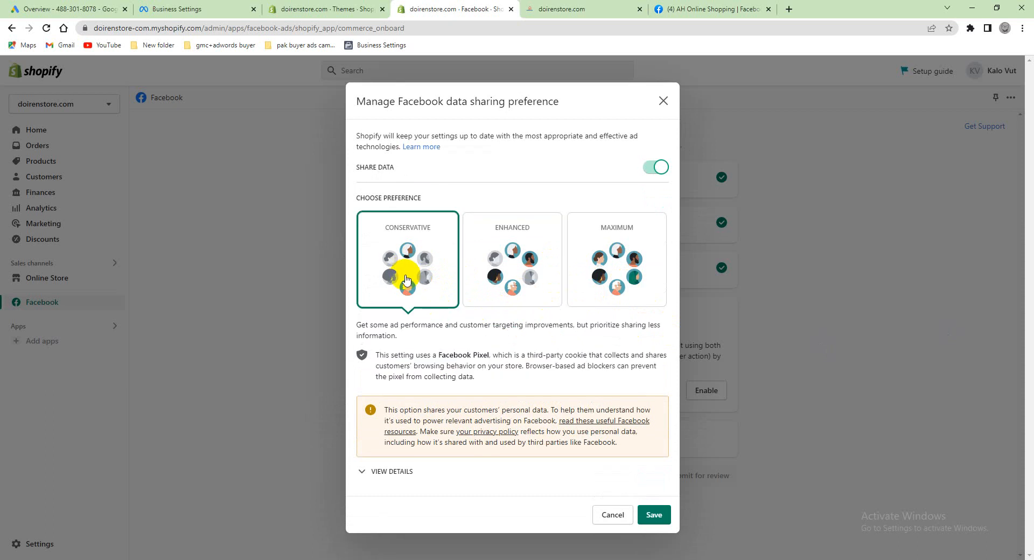
click(525, 256)
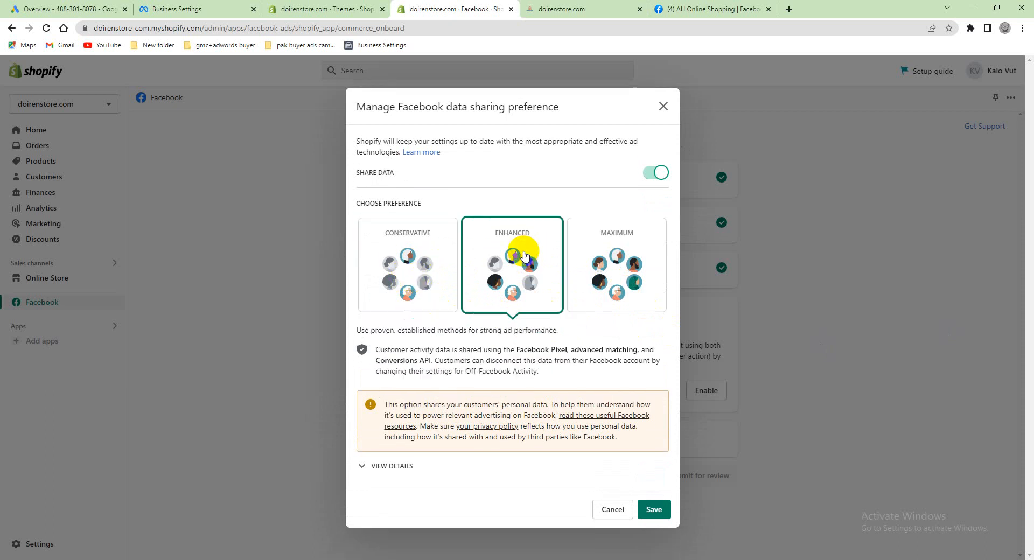
click(616, 240)
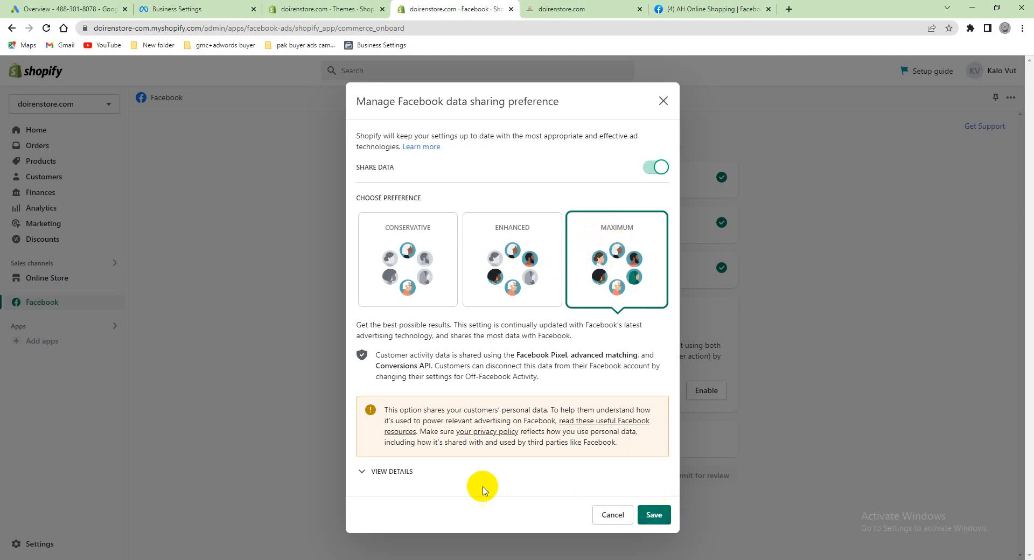
click(364, 470)
scroll(531, 408, down, 5)
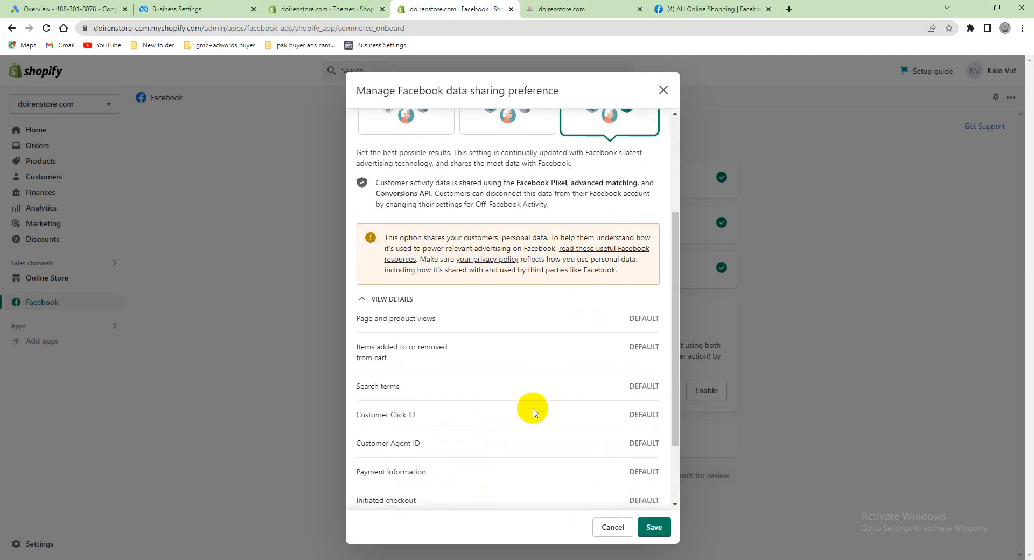
scroll(584, 399, up, 5)
scroll(581, 398, down, 5)
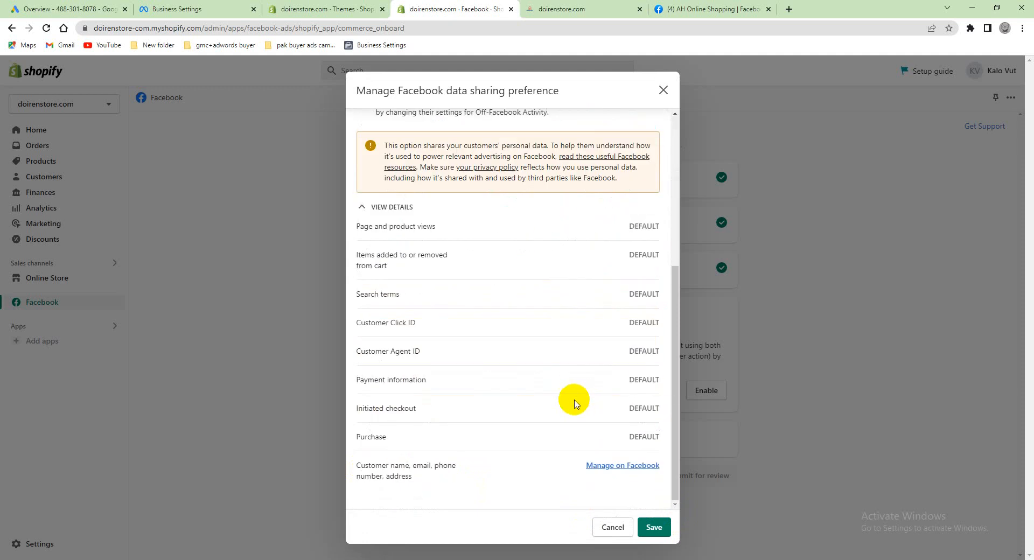
scroll(538, 411, up, 5)
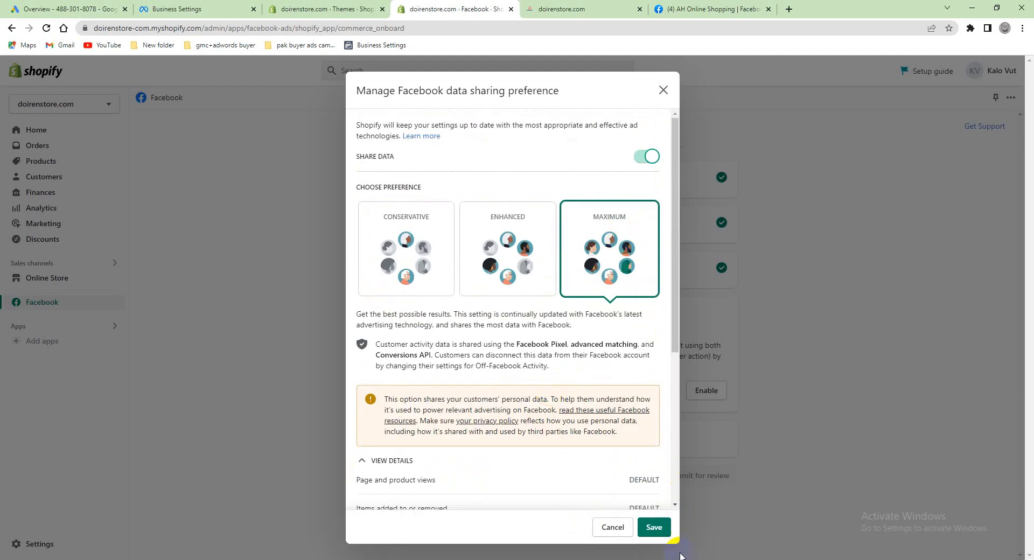
click(652, 528)
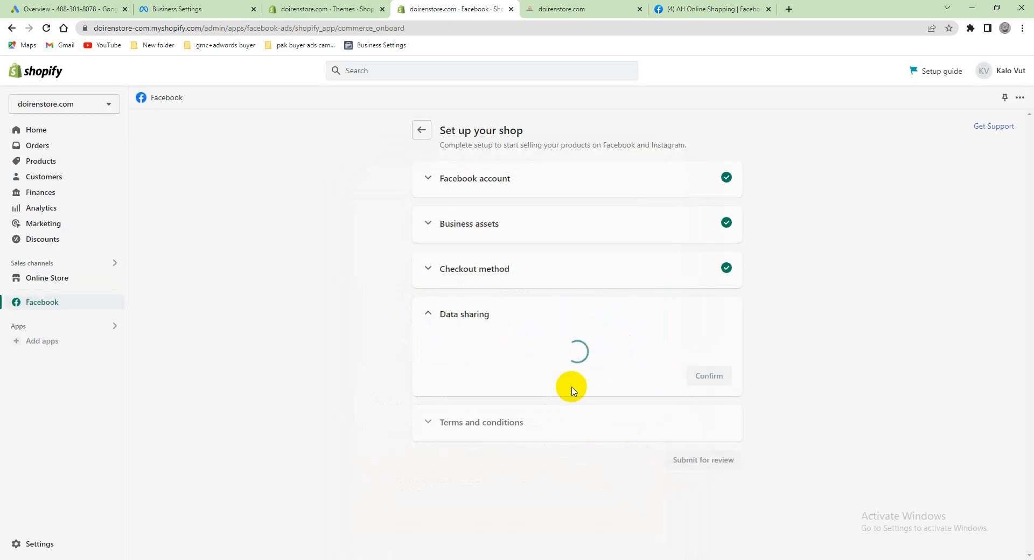
- Connect one of the listed Facebook pixels to track customer behavior and complete the data sharing section
scroll(574, 315, down, 2)
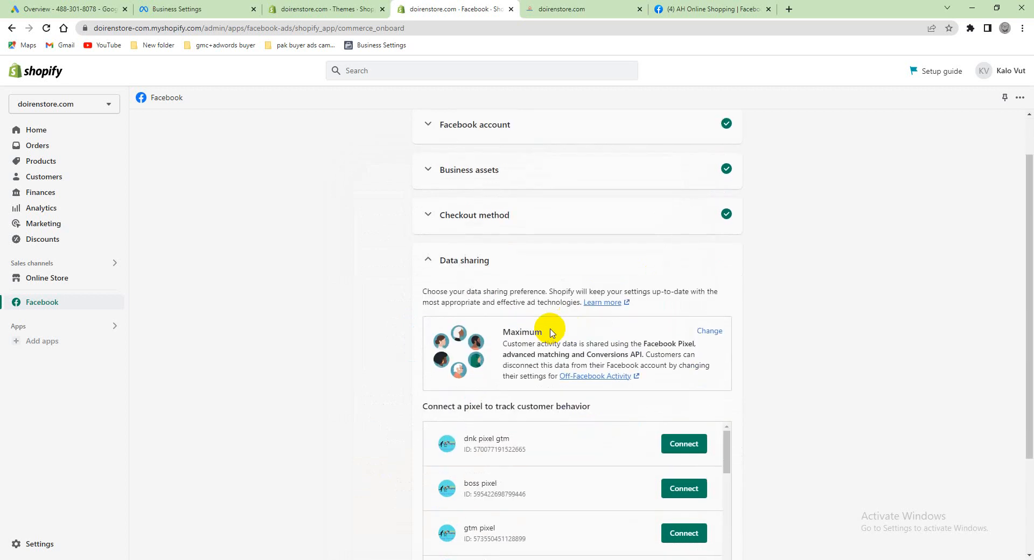
scroll(565, 334, down, 3)
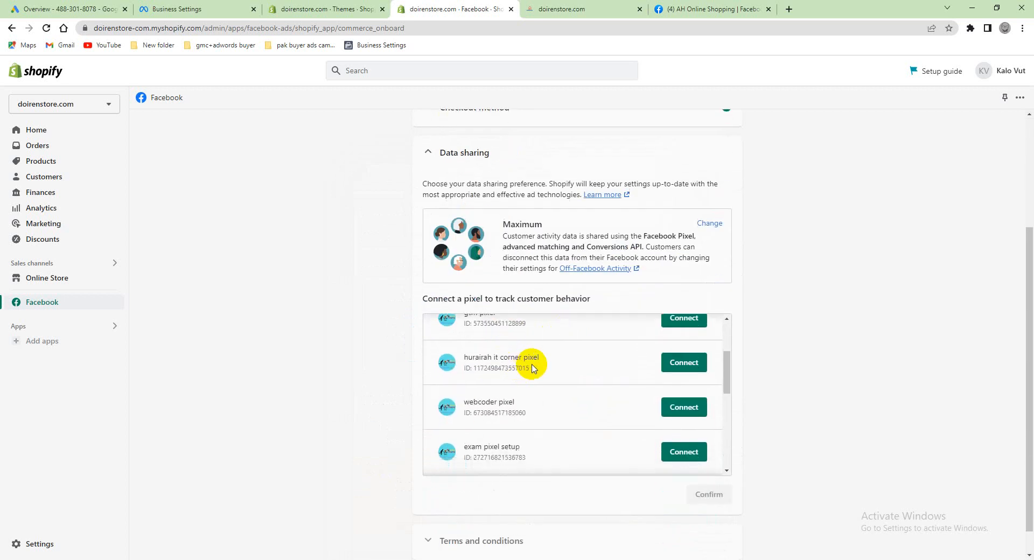
scroll(516, 362, up, 2)
click(684, 372)
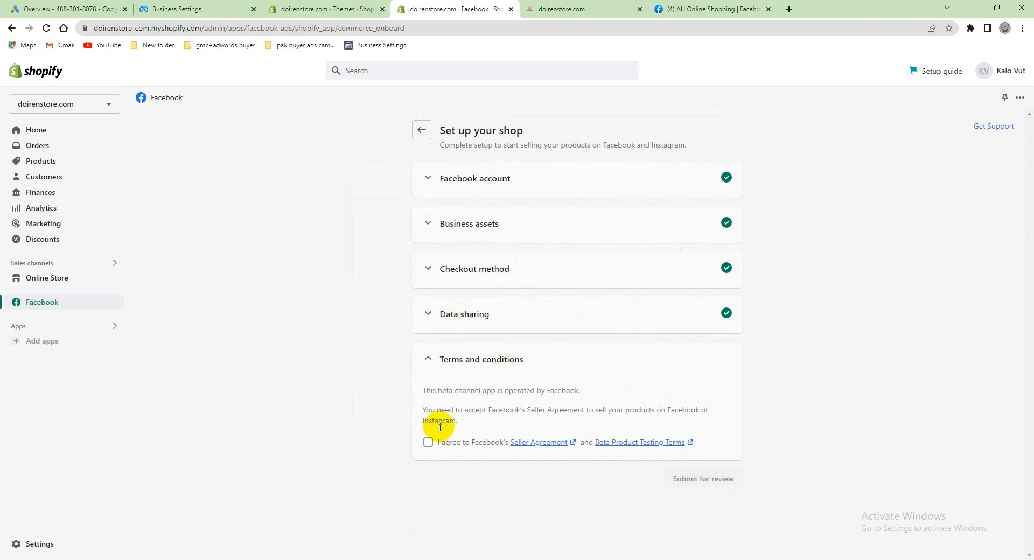
- Agree to Facebook's Seller Agreement and Beta Product Testing Terms, submit the shop for review, and finish the setup
click(428, 442)
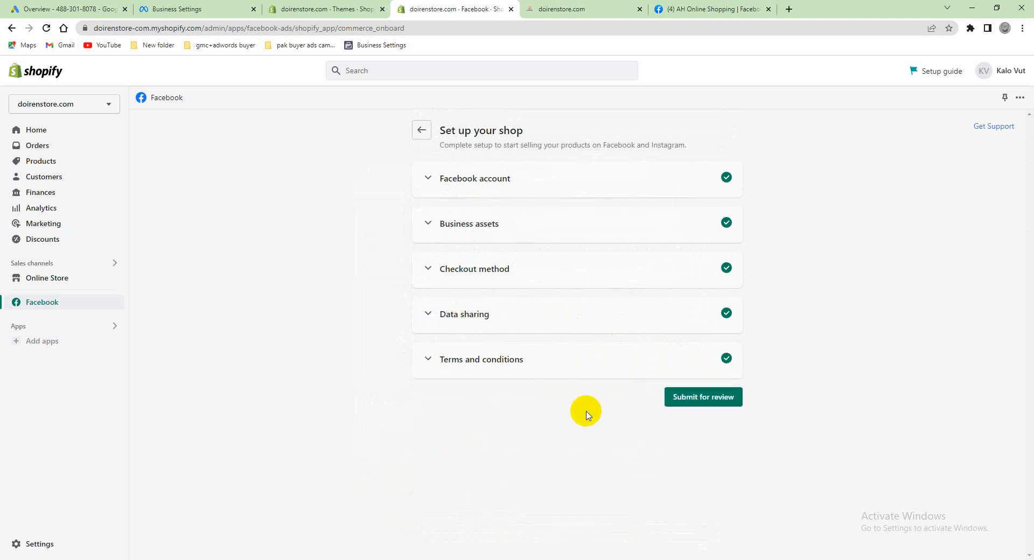
click(701, 404)
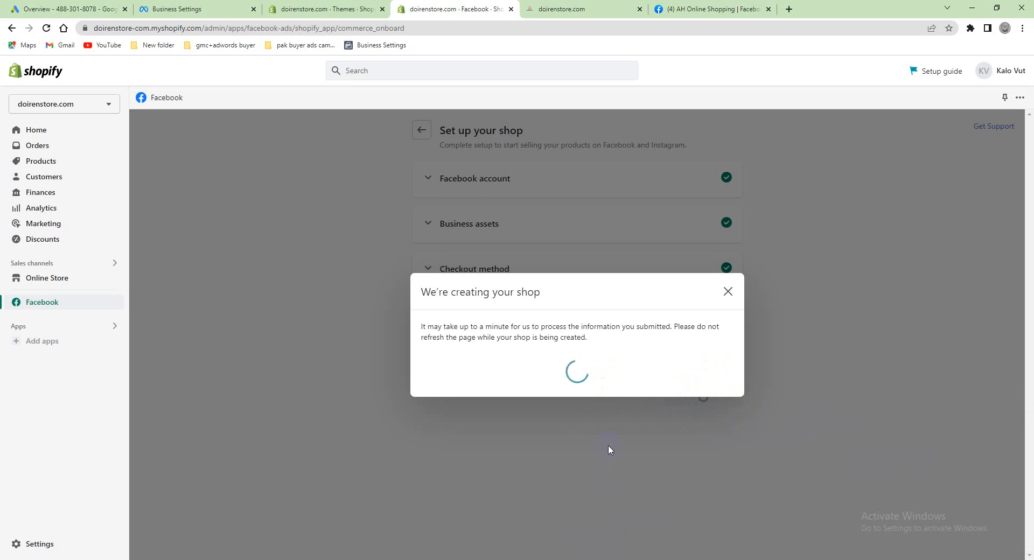
click(577, 396)
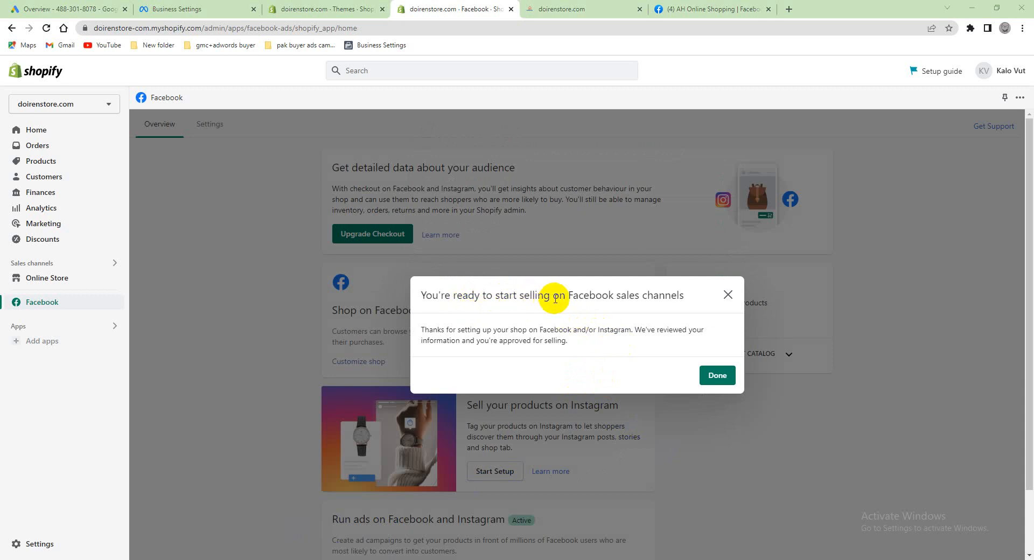
click(717, 376)
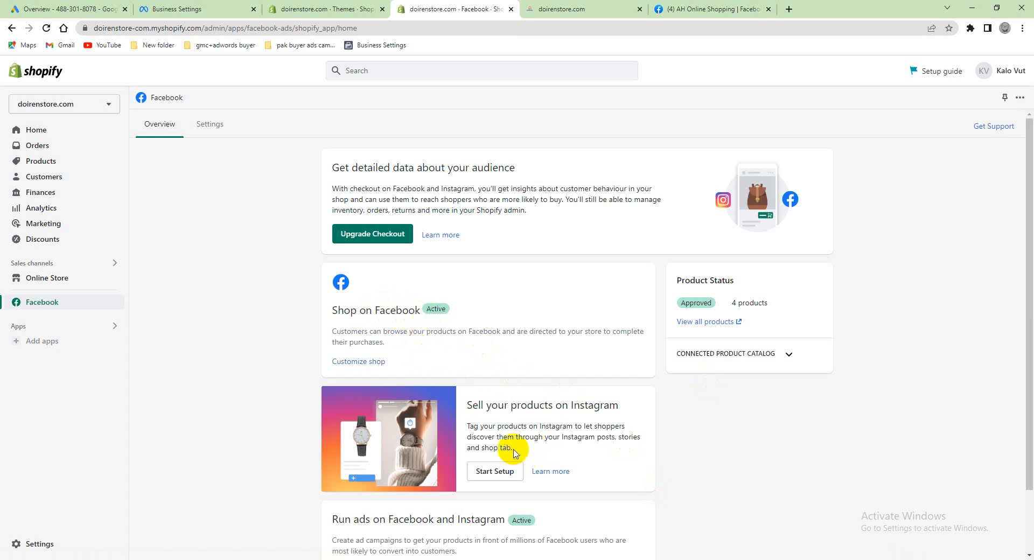
- Look over the Facebook channel overview, then switch to Meta Business Settings, reload it, and open the business's product catalogs
scroll(514, 454, down, 2)
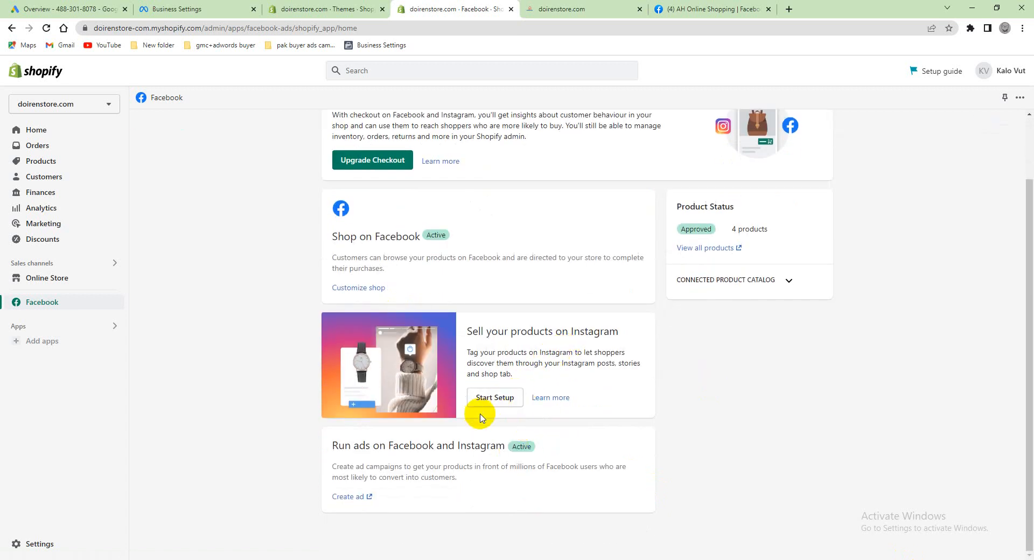
scroll(485, 399, up, 2)
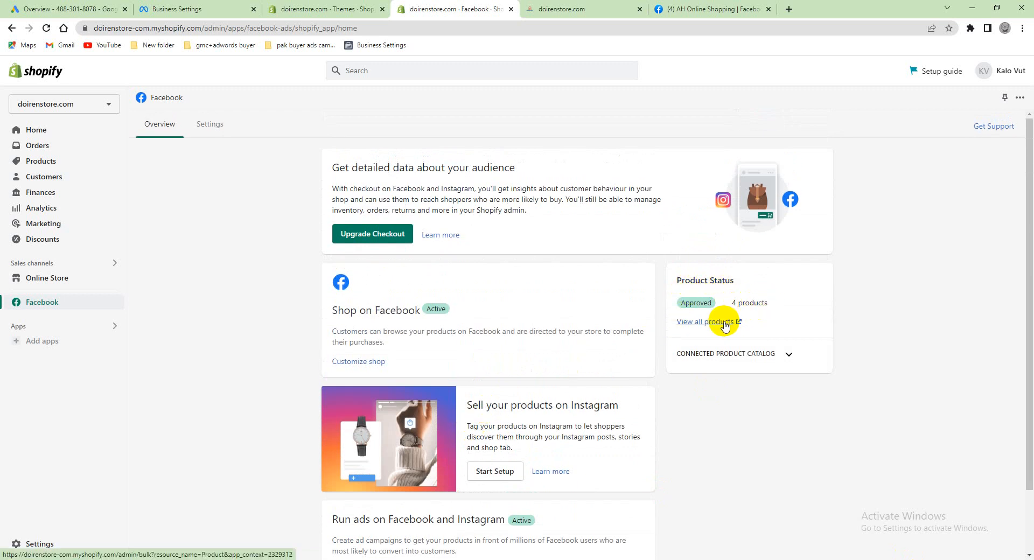
click(181, 6)
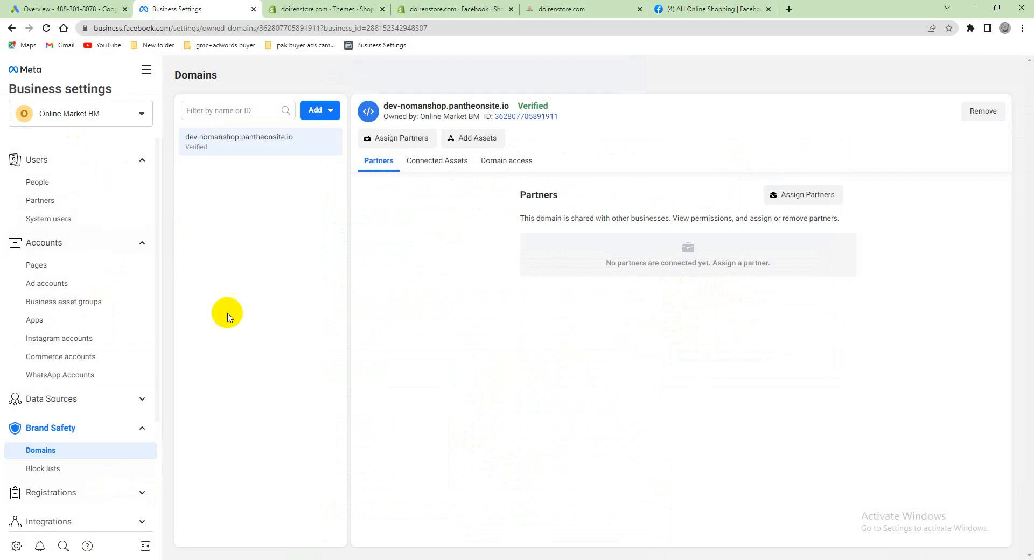
click(47, 28)
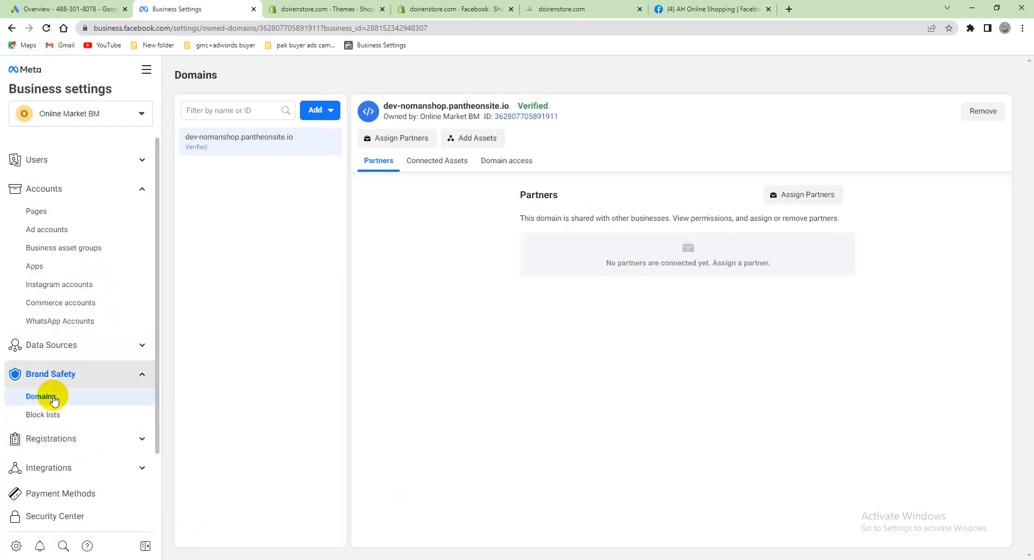
click(57, 439)
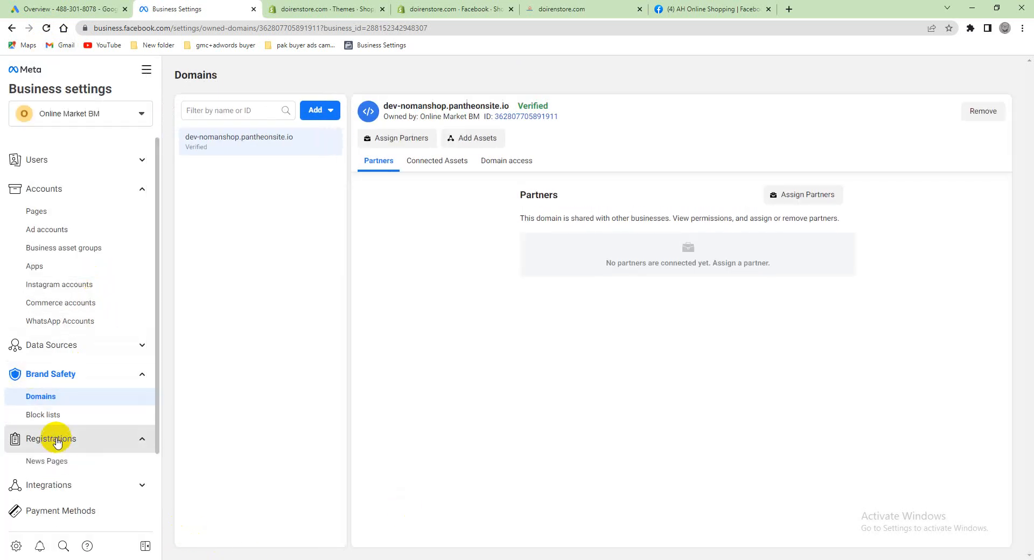
click(62, 348)
click(51, 368)
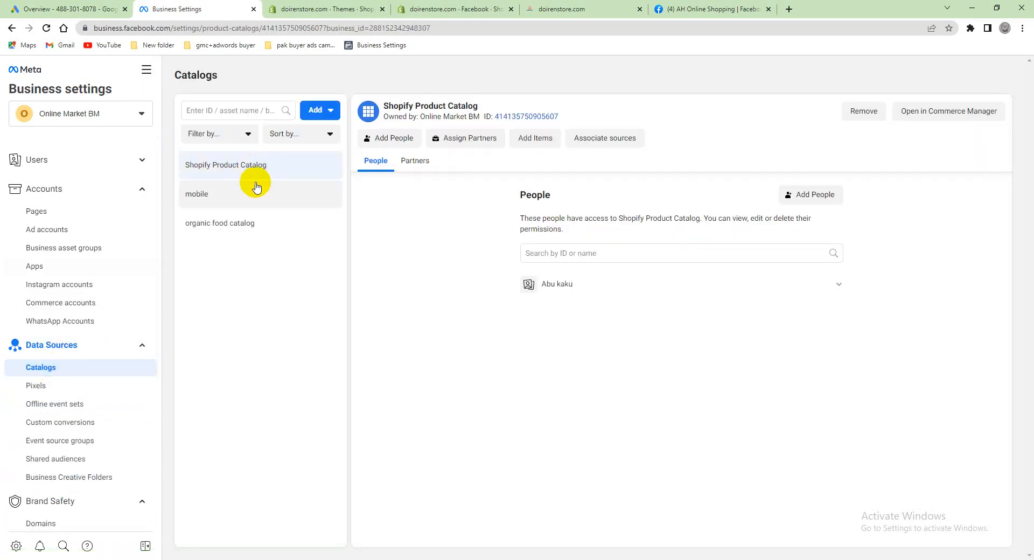
- Open the Shopify Product Catalog in Commerce Manager and show its items, dismissing the multiple-item review offer
click(969, 115)
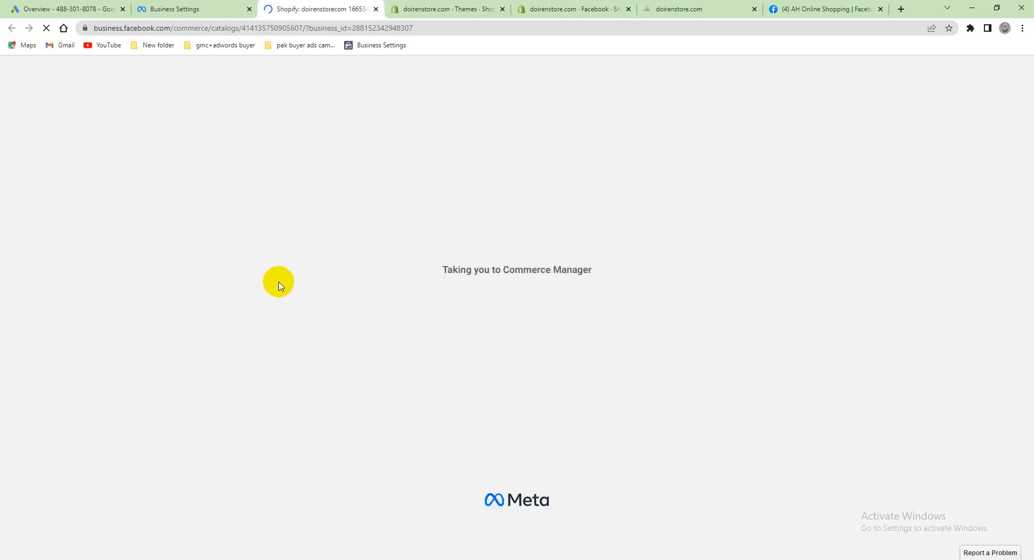
click(231, 9)
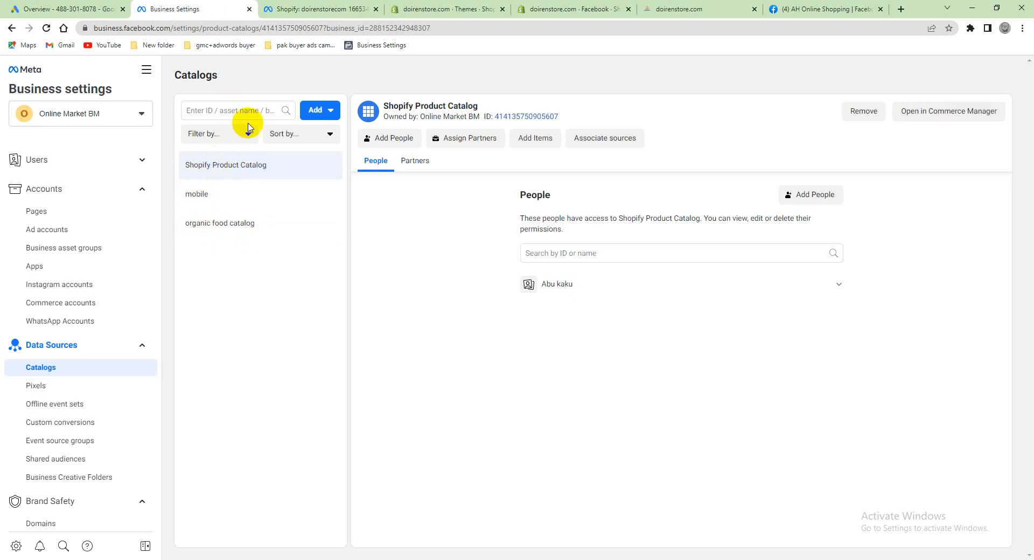
click(294, 11)
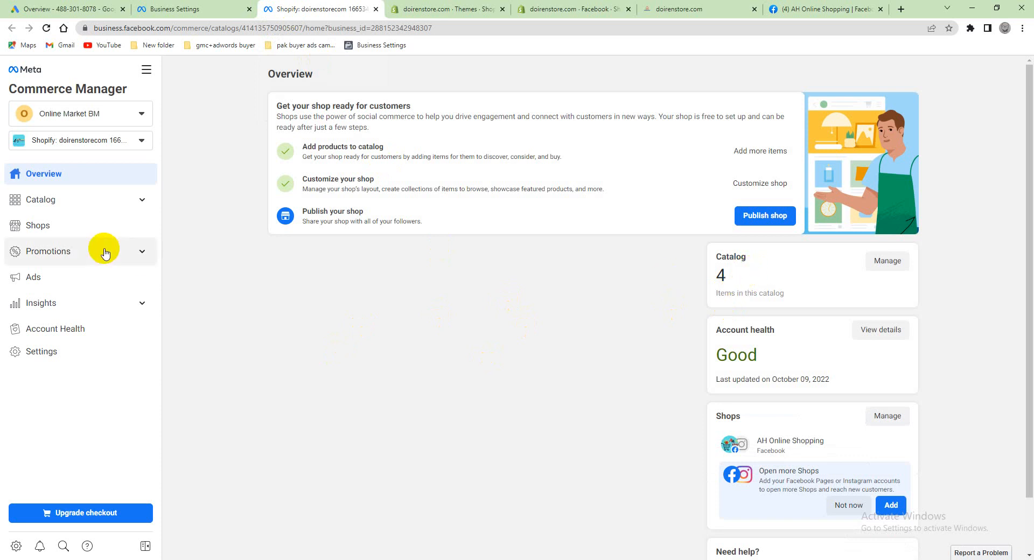
click(49, 199)
click(66, 229)
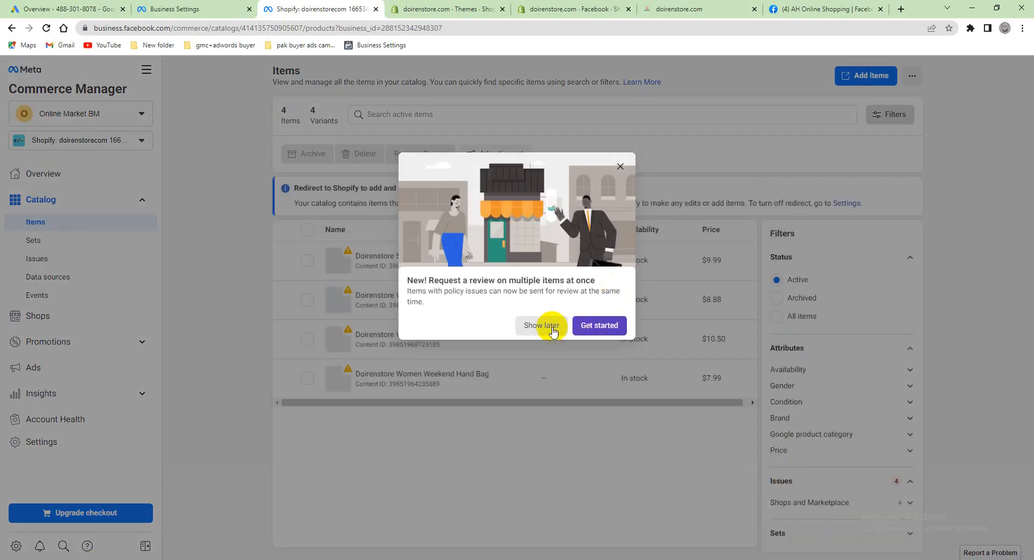
click(618, 166)
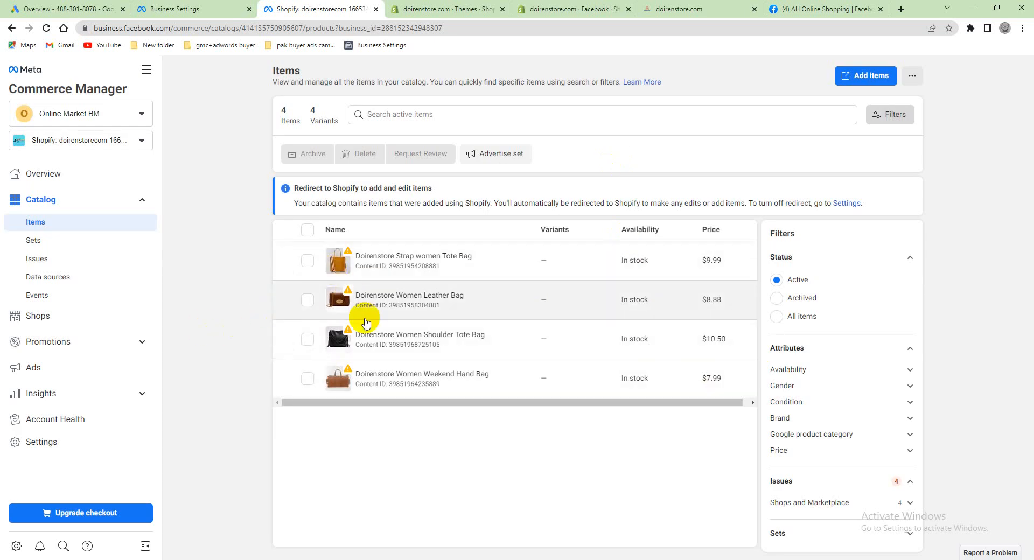
- Compare the products on the doirenstore.com storefront with the items in the Commerce Manager catalog
click(445, 9)
click(544, 4)
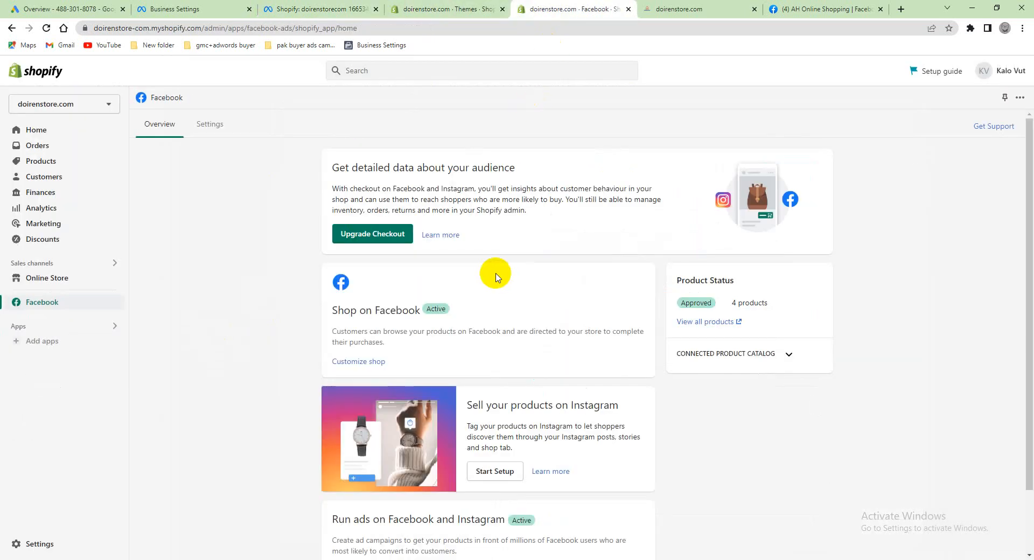
click(656, 8)
scroll(541, 199, down, 5)
click(612, 369)
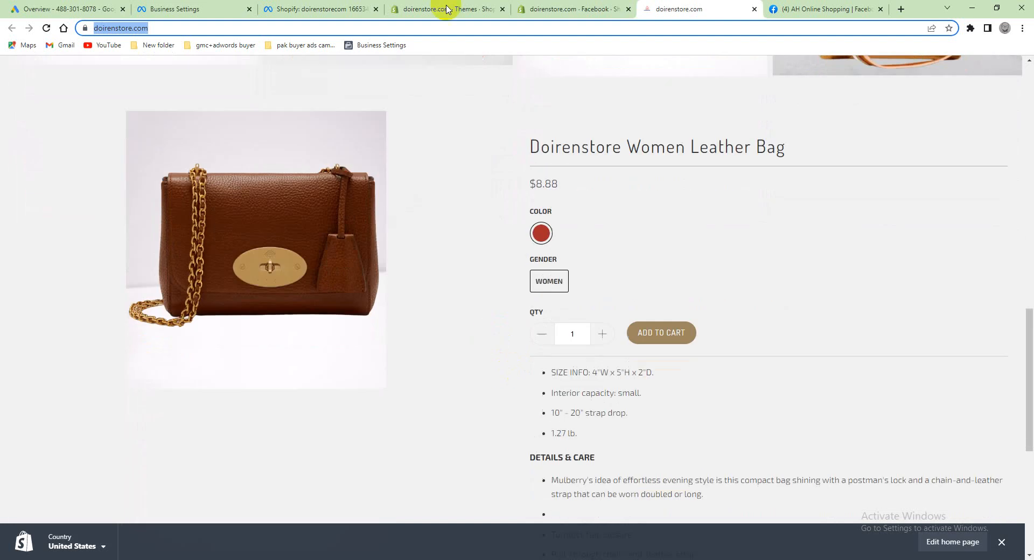
click(447, 10)
click(307, 5)
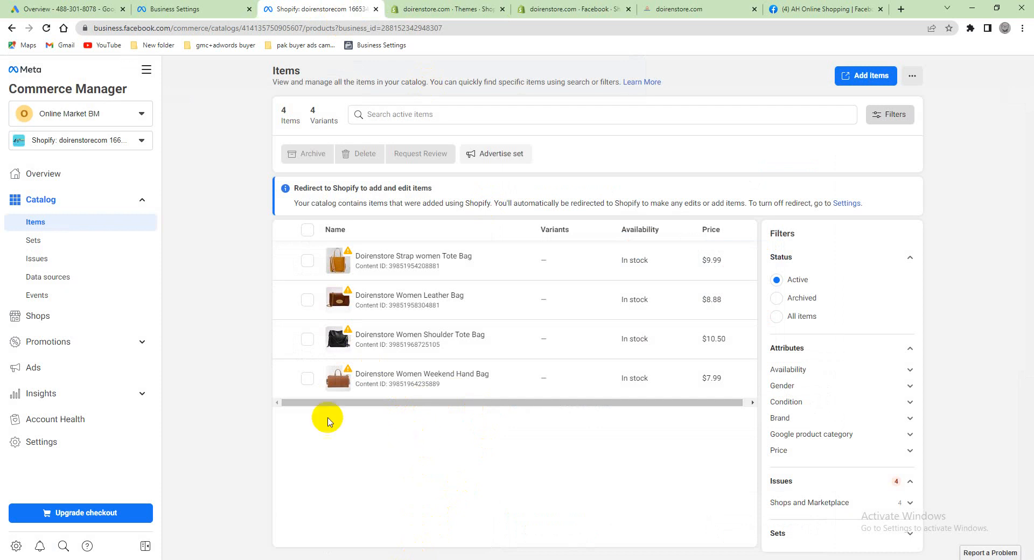
- Switch to the AH Online Shopping Facebook Page
click(421, 14)
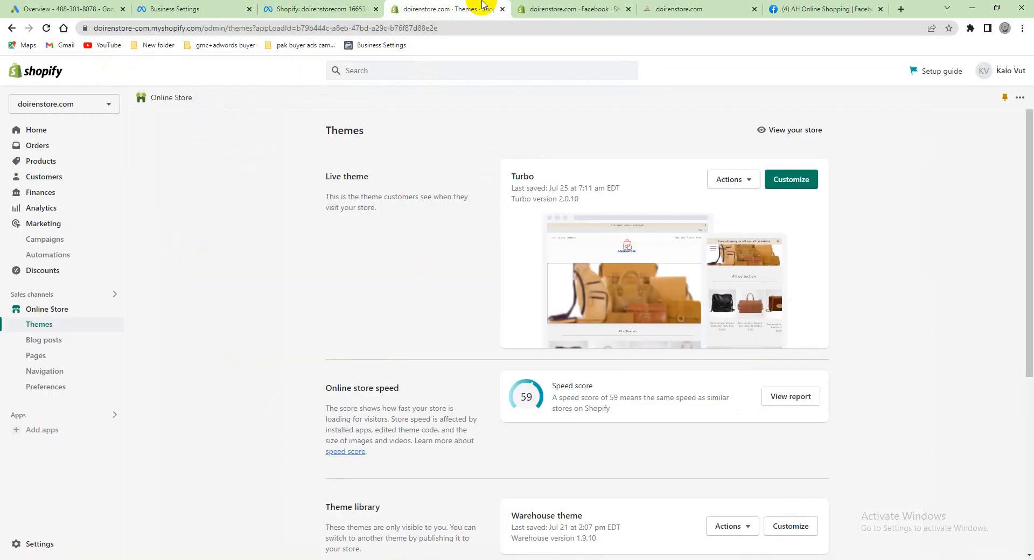
click(794, 9)
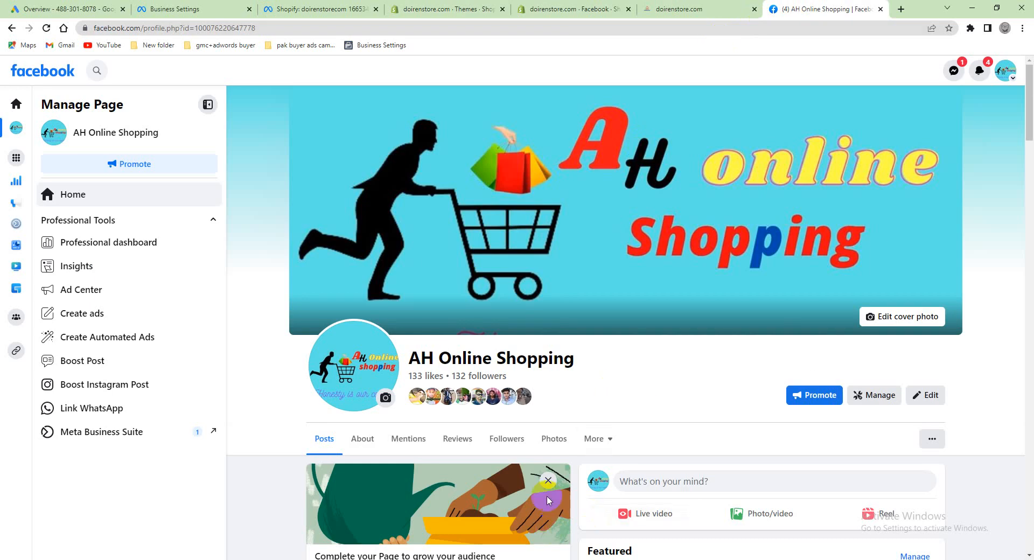
- Reload the AH Online Shopping Page, dismiss the Page changes review offer, and check the products in its Shop section
key(F5)
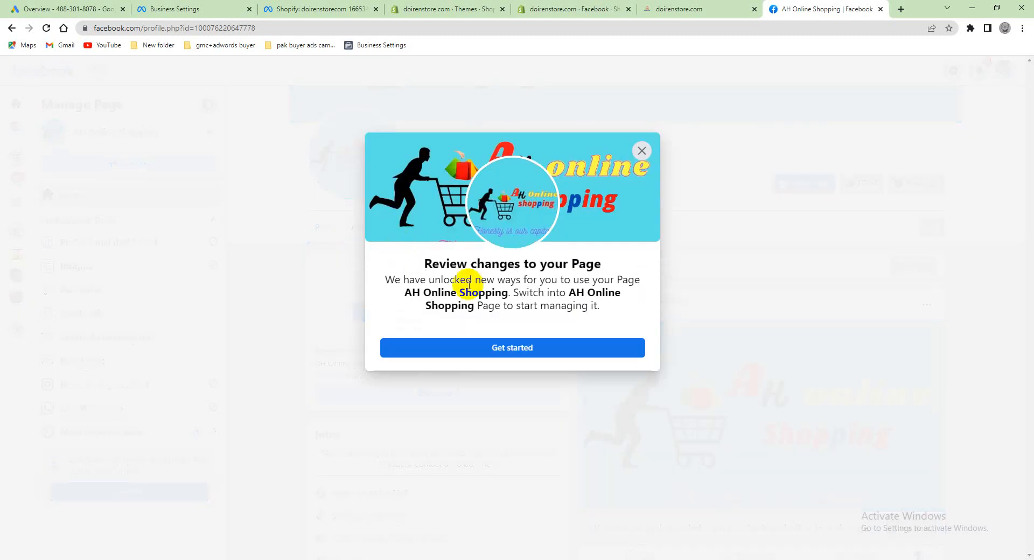
click(642, 150)
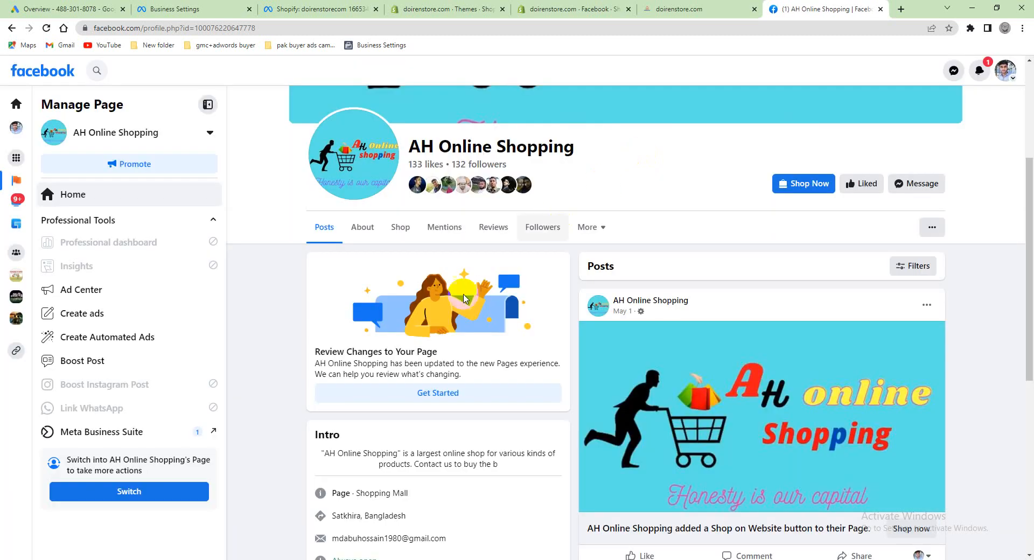
click(404, 228)
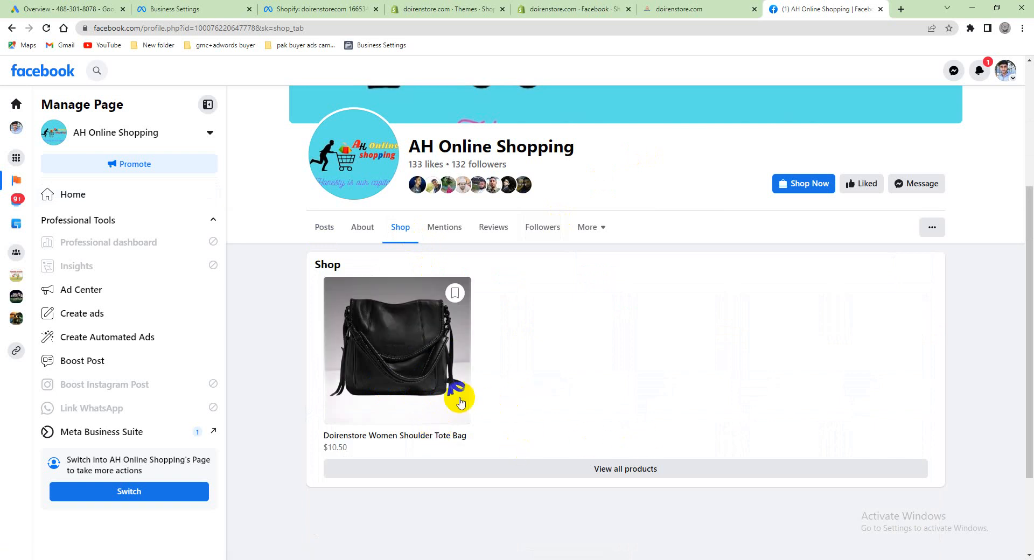
scroll(463, 409, down, 2)
scroll(468, 431, up, 4)
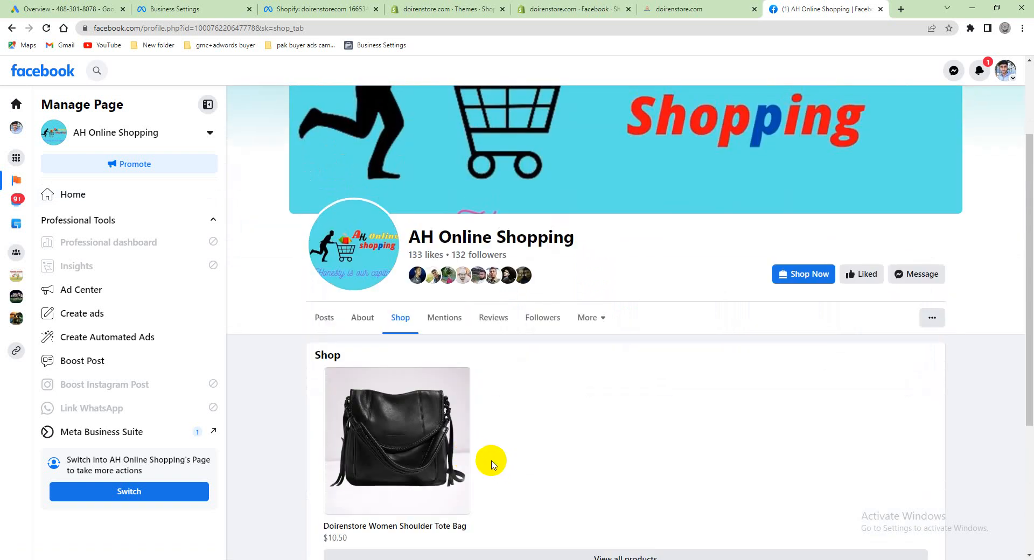
scroll(498, 431, down, 3)
scroll(526, 345, down, 1)
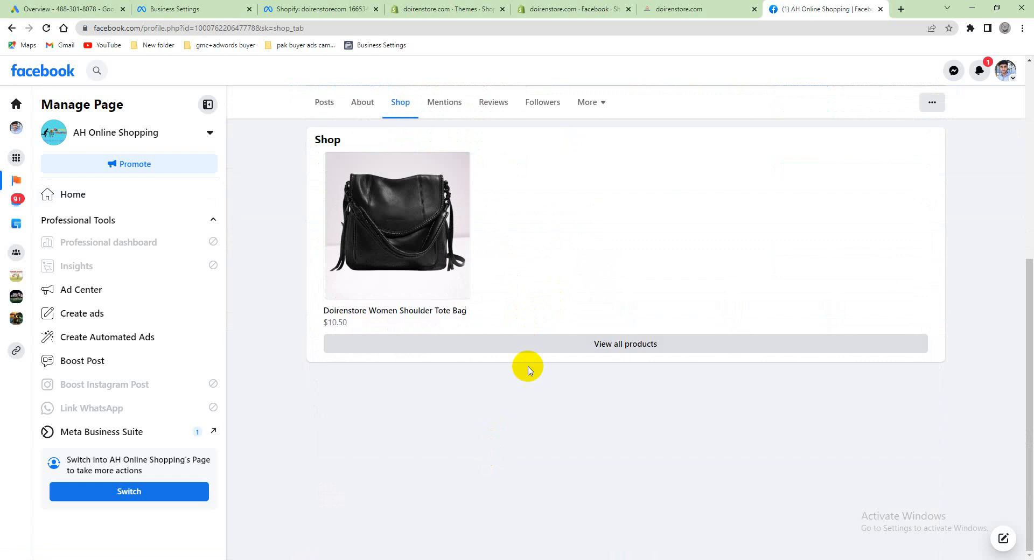
scroll(528, 374, up, 2)
scroll(533, 385, up, 1)
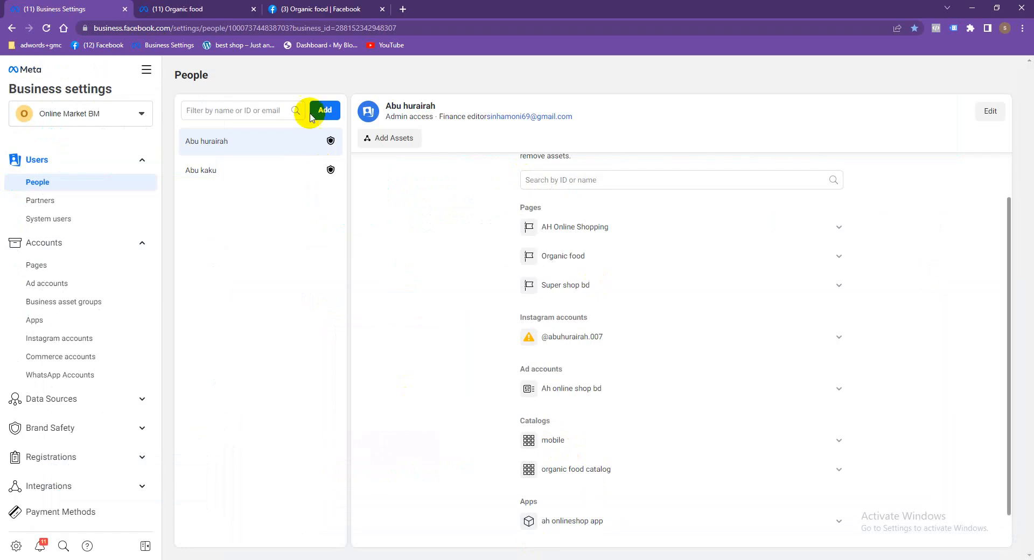
- Switch to the Organic food Facebook Page, reload it, and examine the products in its Shop section
click(307, 8)
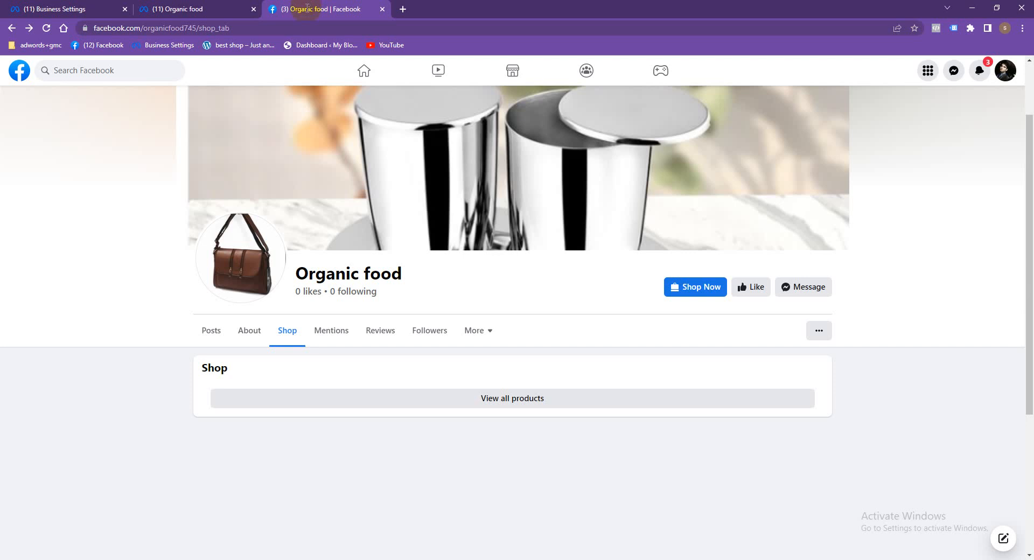
click(46, 30)
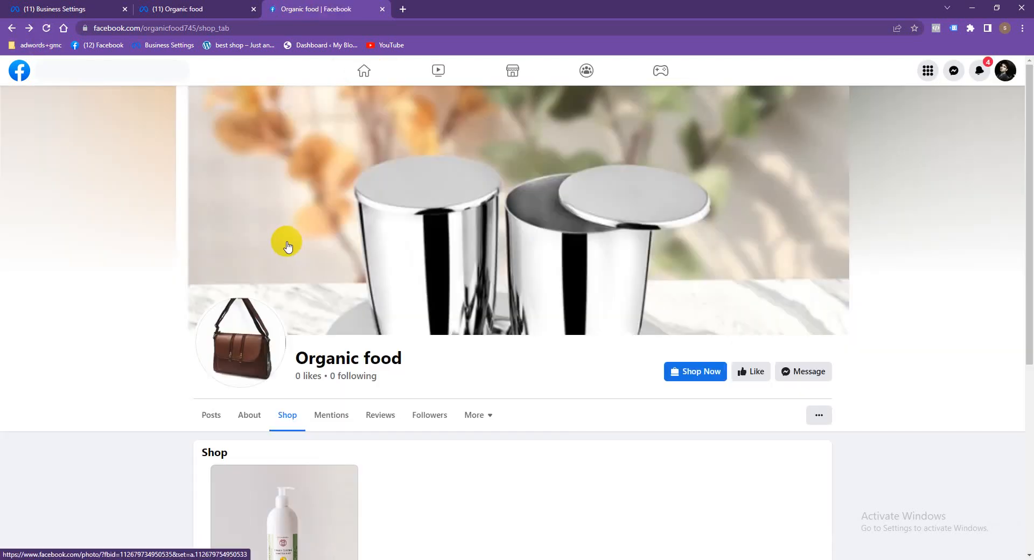
scroll(284, 242, down, 3)
scroll(427, 318, up, 4)
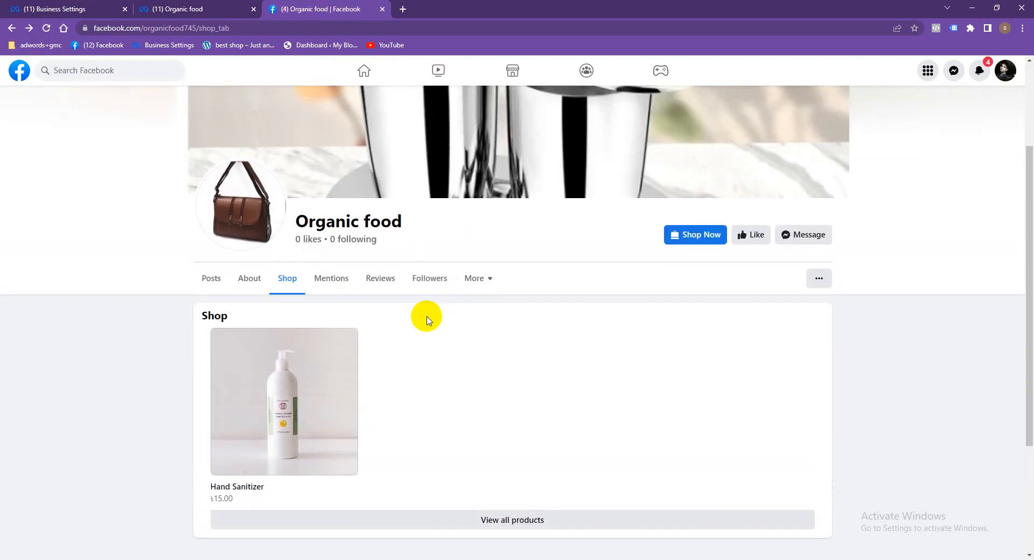
scroll(491, 356, down, 5)
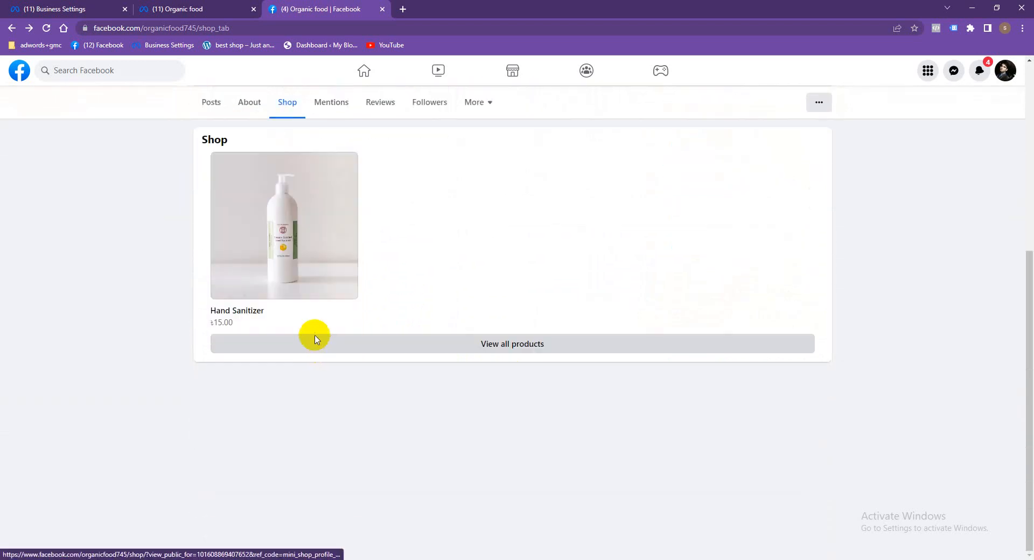
scroll(325, 368, up, 3)
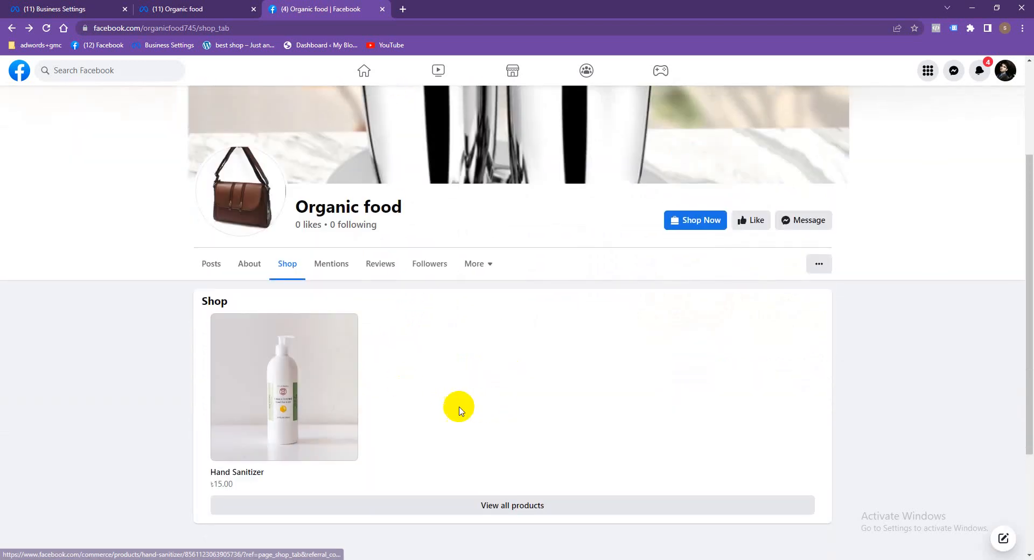
scroll(425, 404, down, 1)
scroll(424, 403, down, 2)
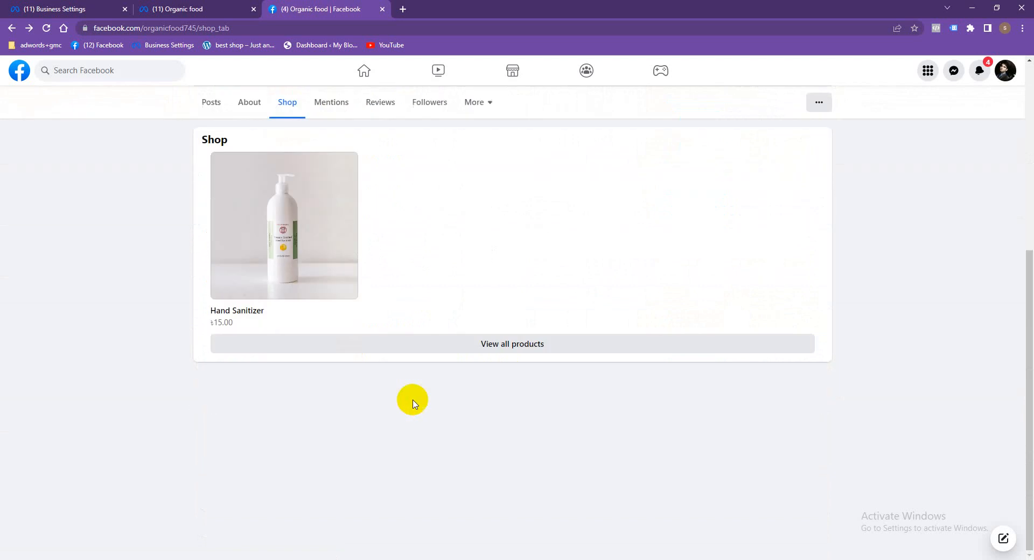
scroll(323, 320, up, 3)
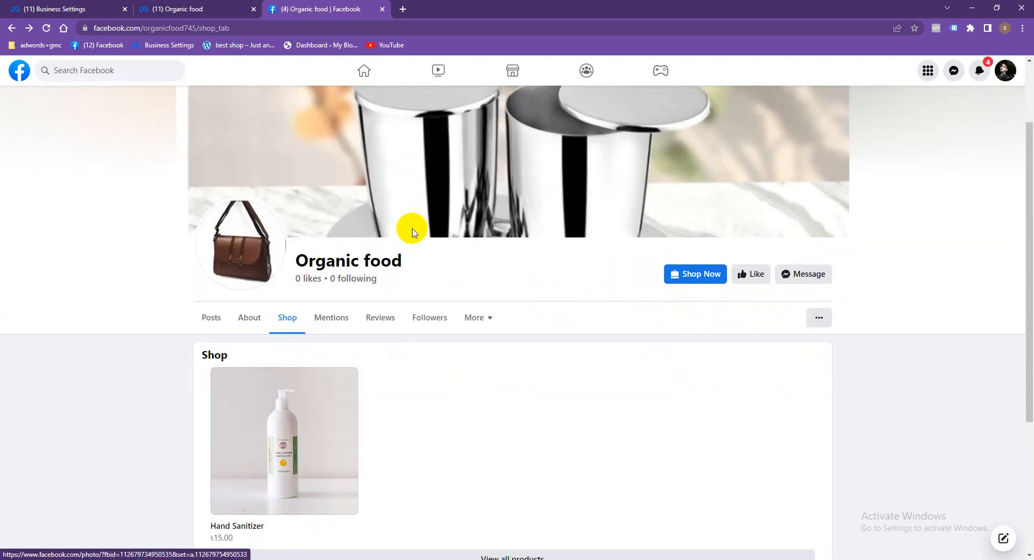
scroll(300, 406, down, 3)
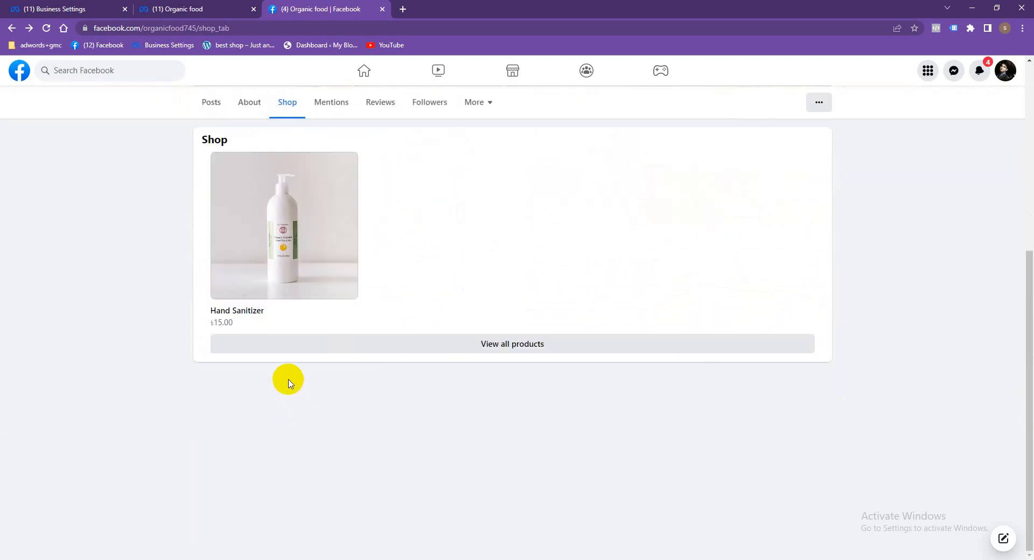
scroll(300, 374, up, 3)
scroll(557, 428, down, 1)
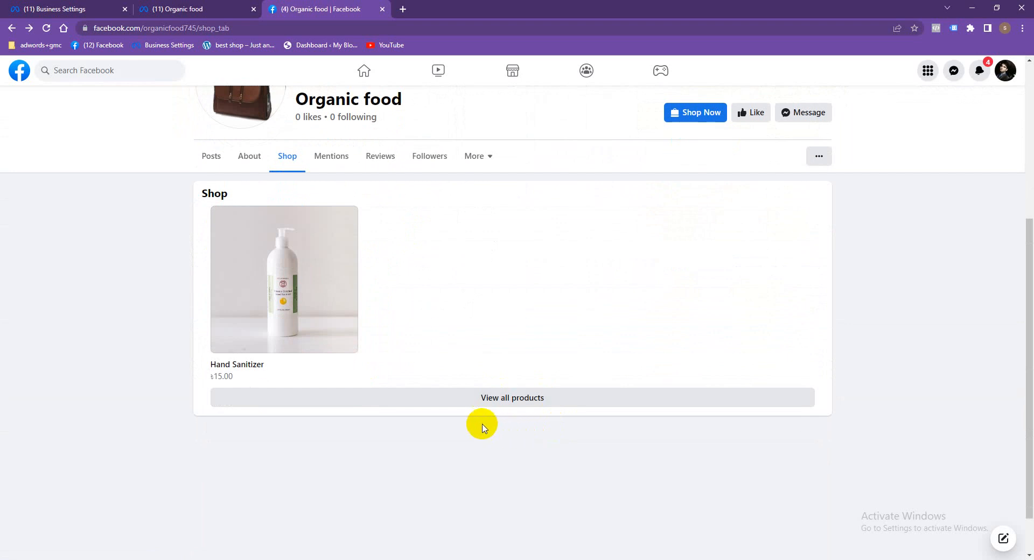
scroll(459, 305, up, 1)
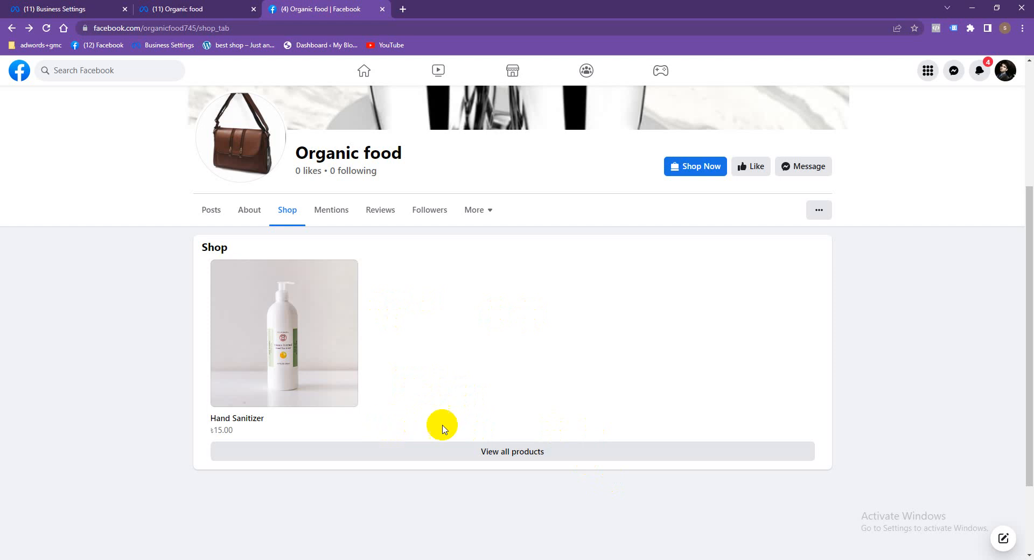
scroll(414, 490, down, 2)
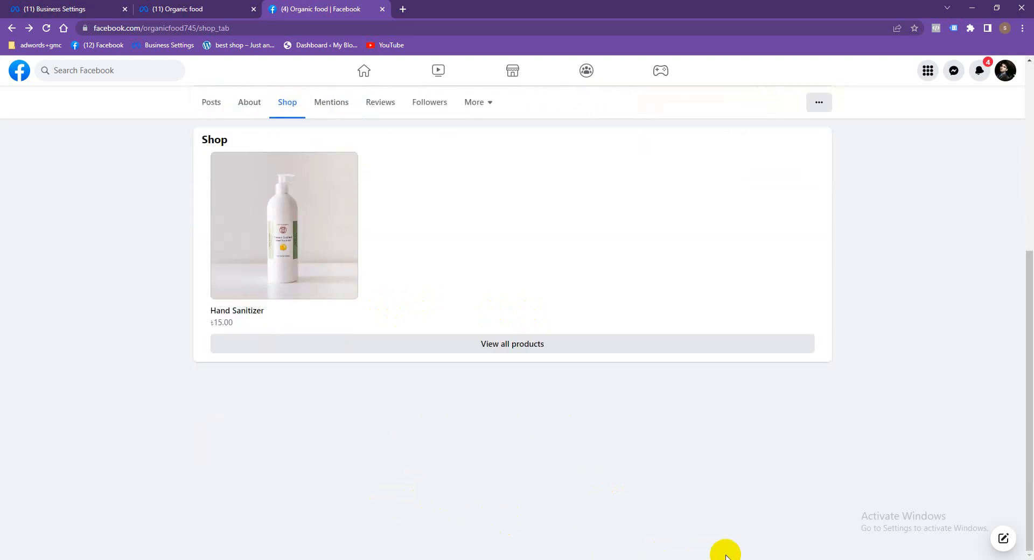
mouse_move(731, 528)
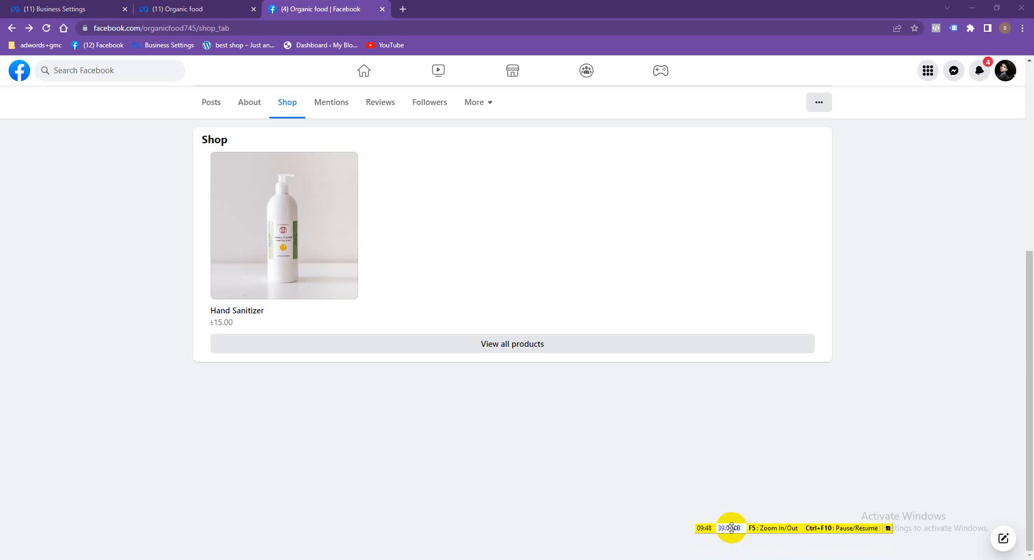